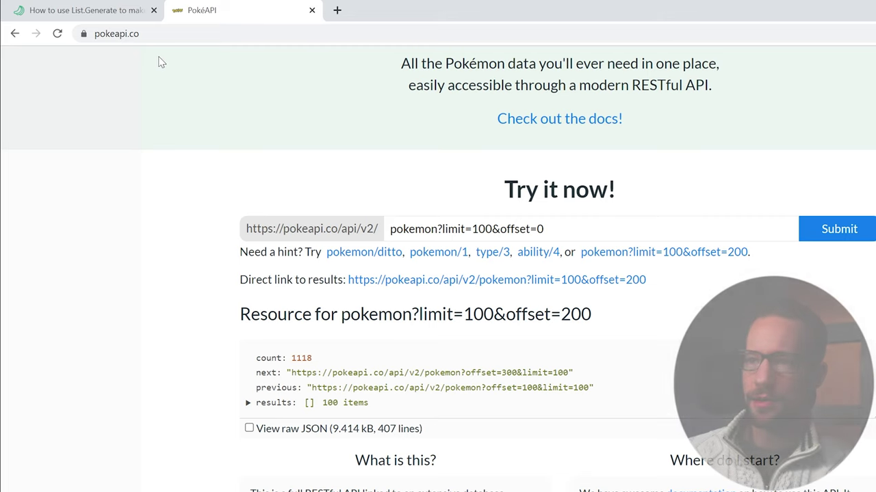
pyautogui.scroll(5, 363, 374)
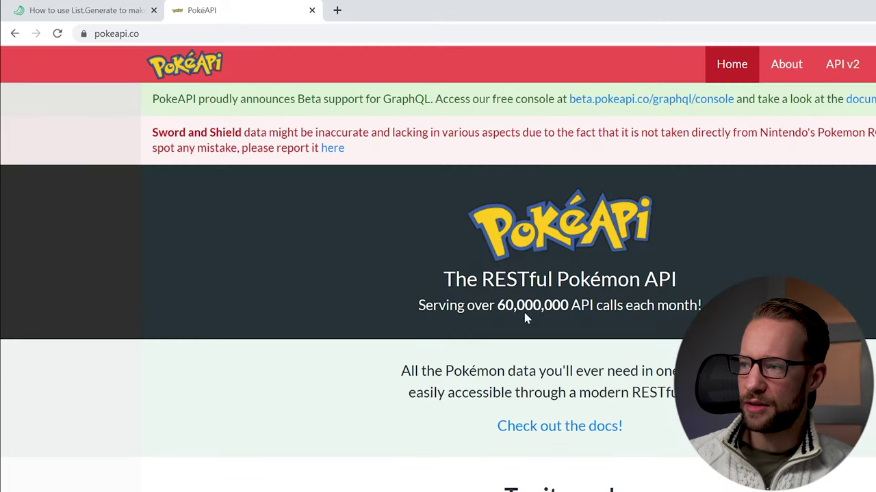
pyautogui.scroll(-3, 267, 241)
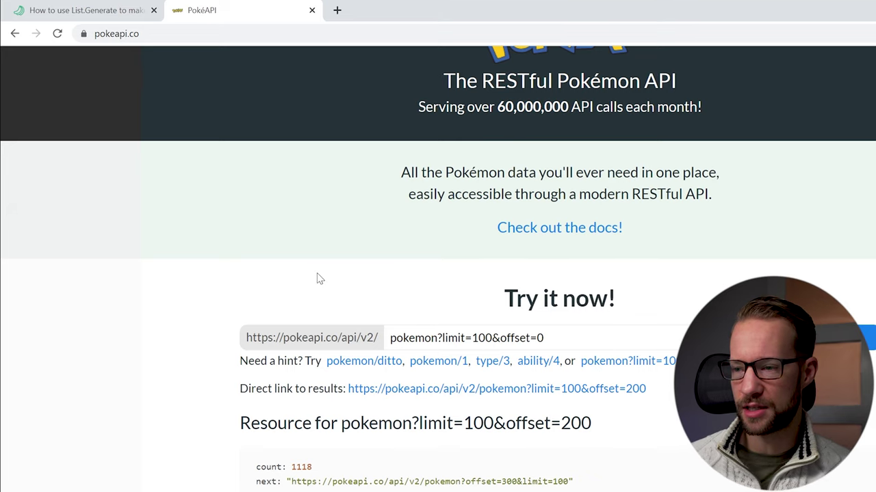
pyautogui.scroll(-2, 422, 282)
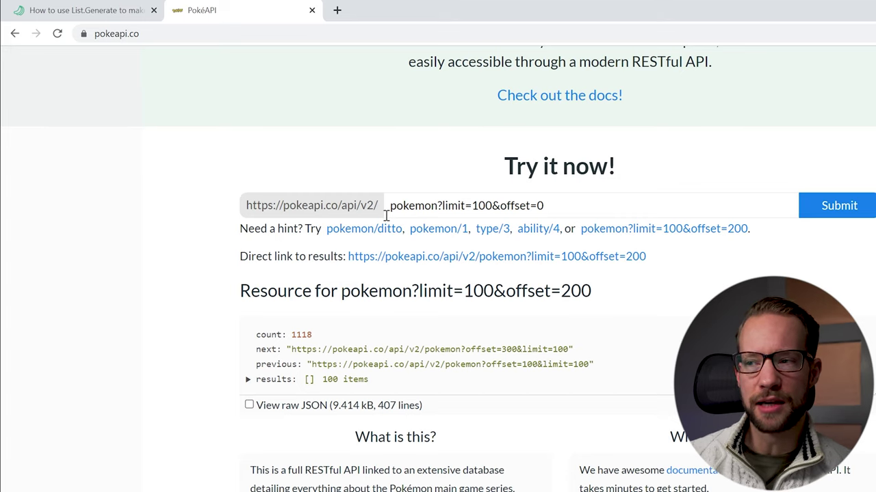
pyautogui.tripleClick(340, 205)
pyautogui.hotkey('ctrl', 'c')
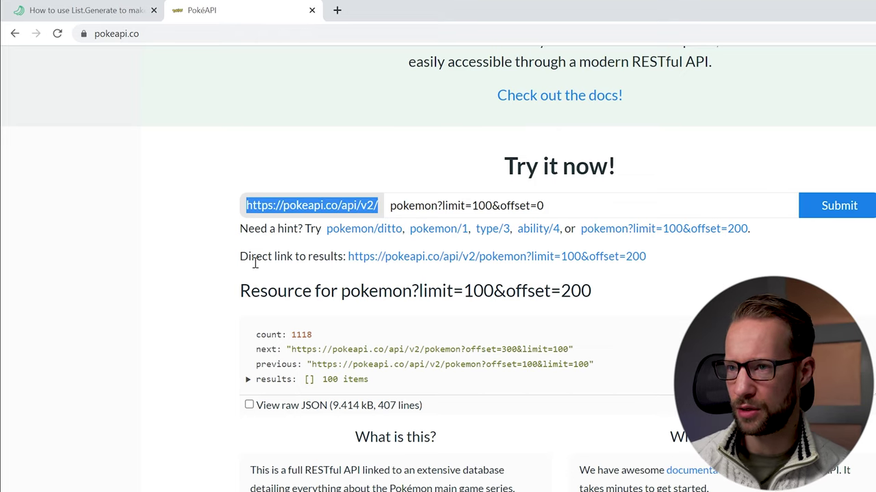
pyautogui.hotkey('ctrl', 't')
pyautogui.hotkey('ctrl', 'v')
# Back on the documentation tab, select the query text pokemon?limit=100&offset=0.
pyautogui.hotkey('ctrl', 'shift', 'Tab')
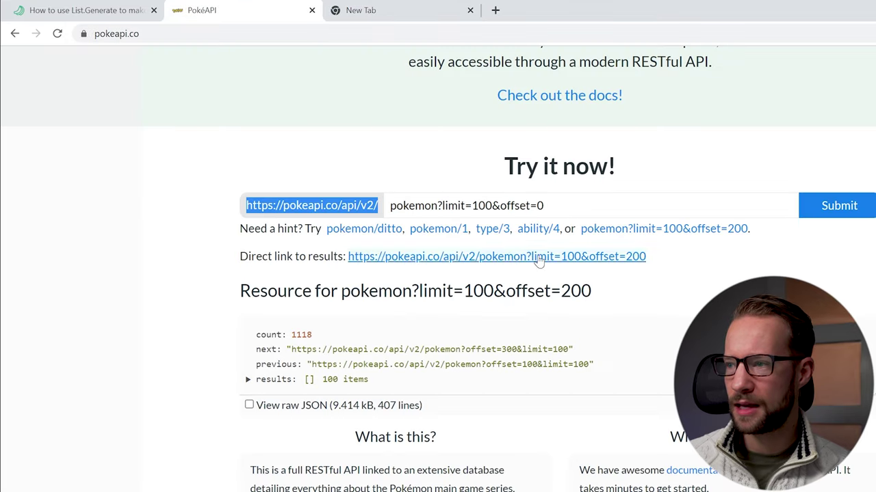
pyautogui.click(567, 208)
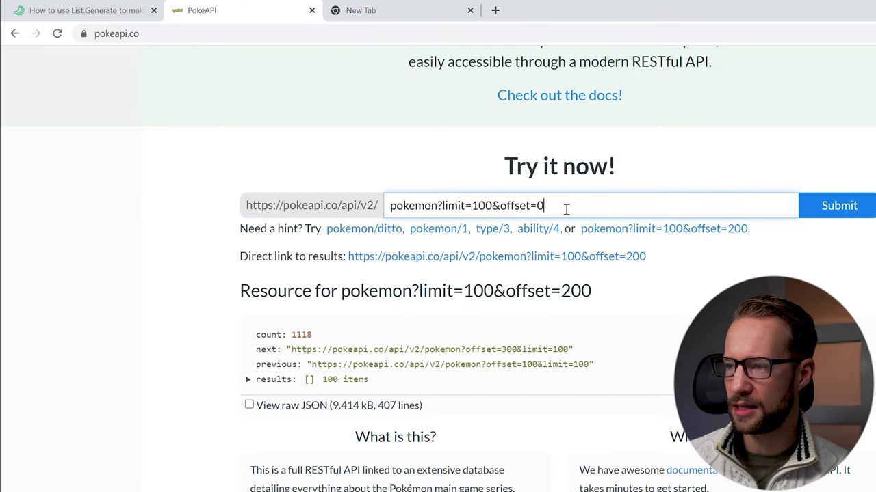
pyautogui.moveTo(566, 209); pyautogui.dragTo(372, 207)
pyautogui.hotkey('ctrl', 'c')
# Append pokemon?limit=100&offset=0 to the base address and load its JSON in the new tab.
pyautogui.hotkey('ctrl', 'Tab')
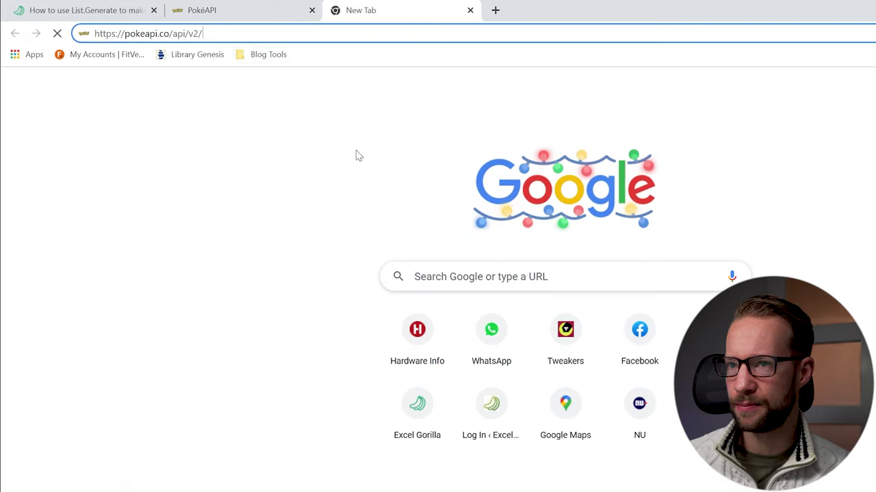
pyautogui.hotkey('ctrl', 'v')
pyautogui.press('Return')
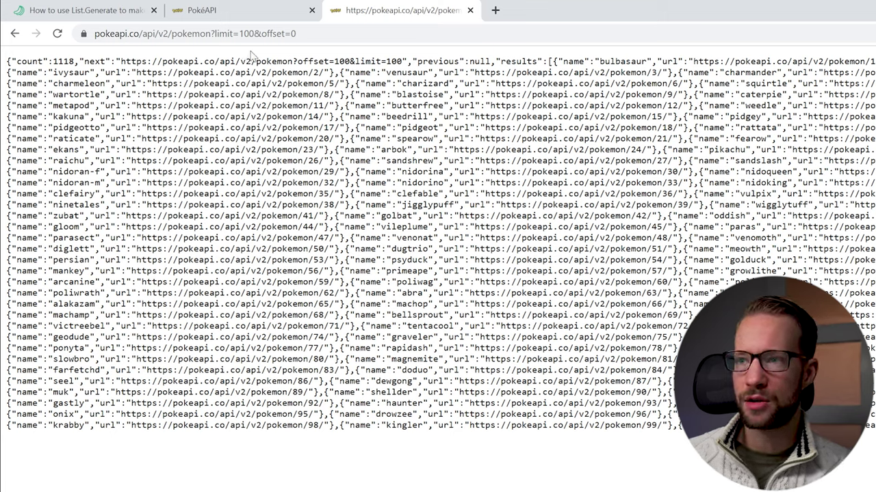
pyautogui.moveTo(205, 24); pyautogui.dragTo(254, 41)
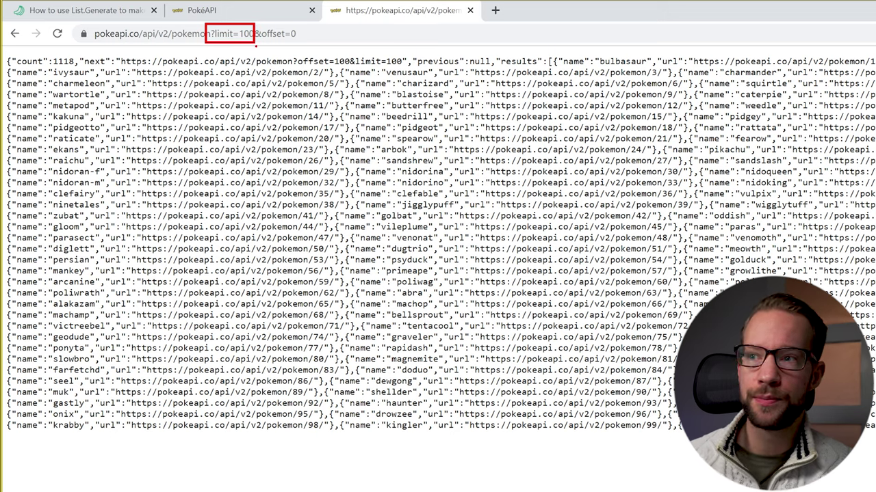
pyautogui.moveTo(309, 25)
pyautogui.mouseDown()
pyautogui.moveTo(290, 40)
pyautogui.moveTo(257, 43)
pyautogui.mouseUp()
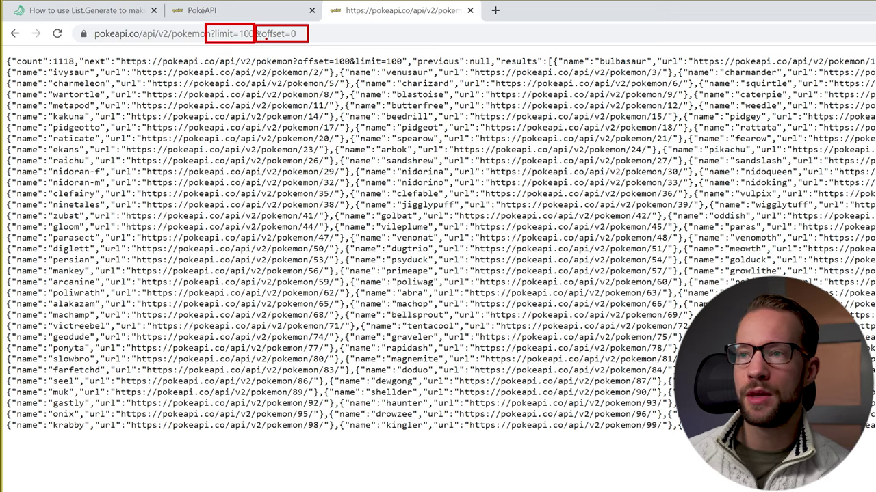
# Edit the page address to cut the limit from 100 to 10.
pyautogui.click(267, 40)
pyautogui.click(288, 40)
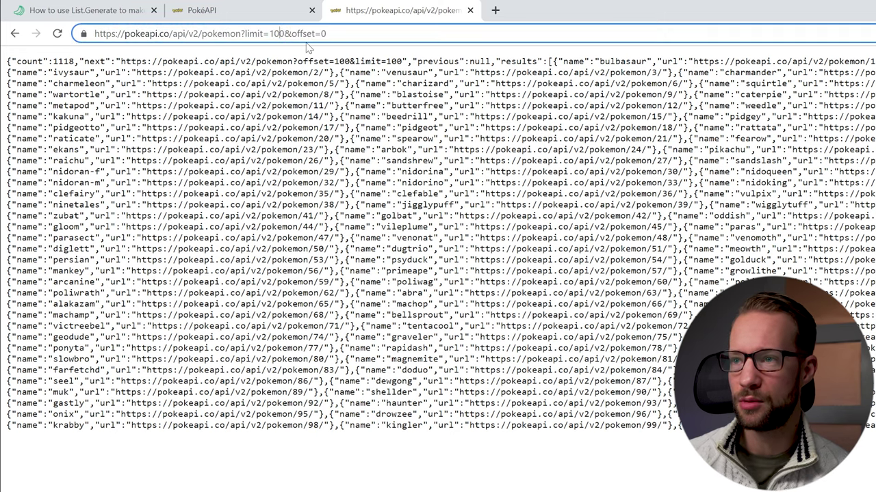
pyautogui.press('BackSpace')
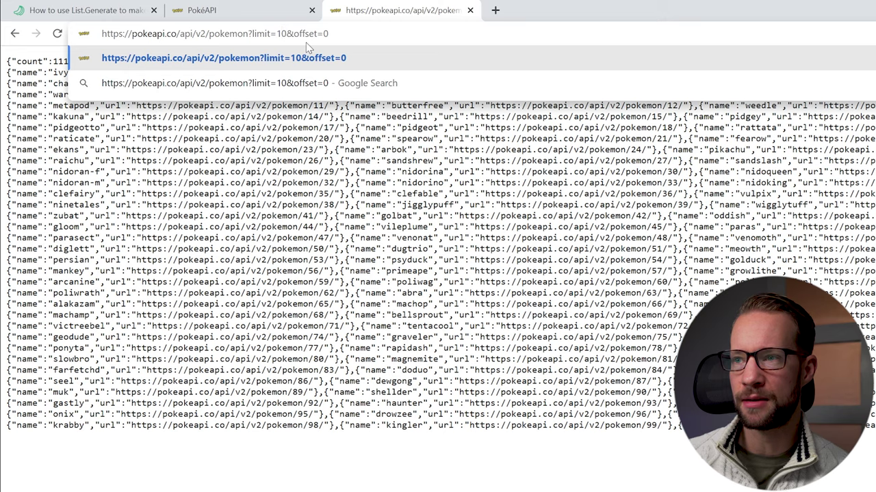
# Load the limit=10&offset=0 page and highlight the returned JSON.
pyautogui.press('Return')
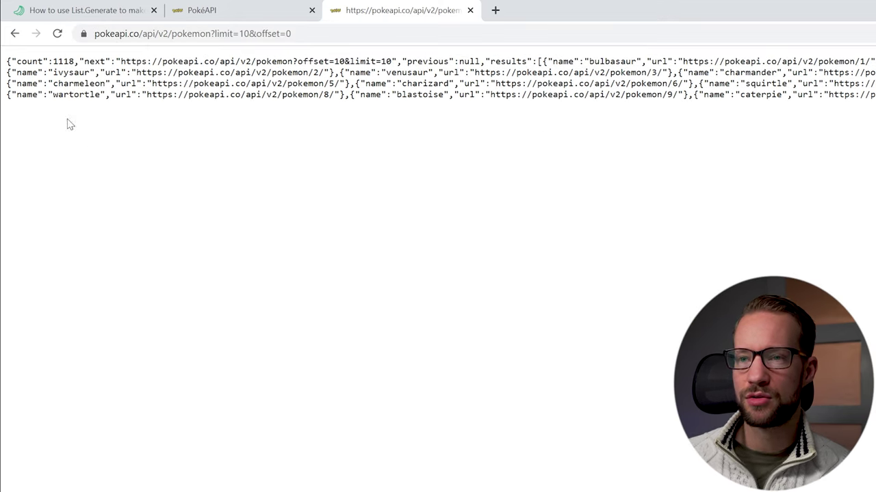
pyautogui.moveTo(9, 60); pyautogui.dragTo(628, 100)
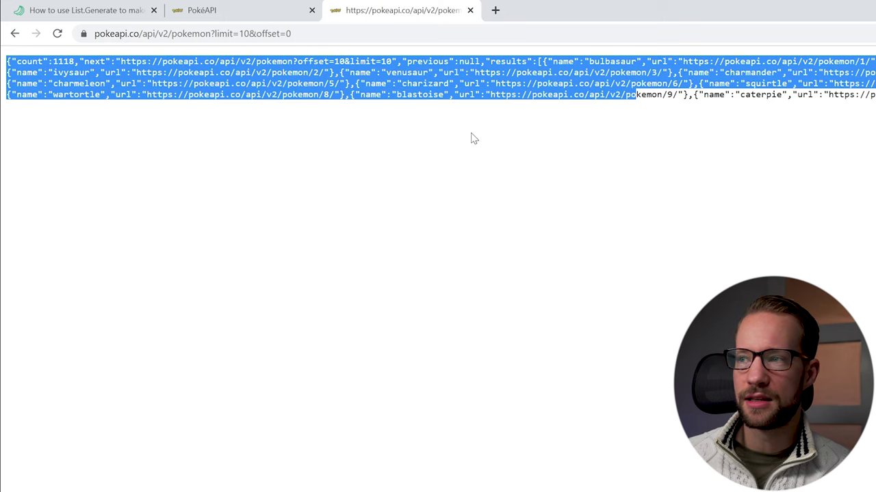
pyautogui.click(475, 139)
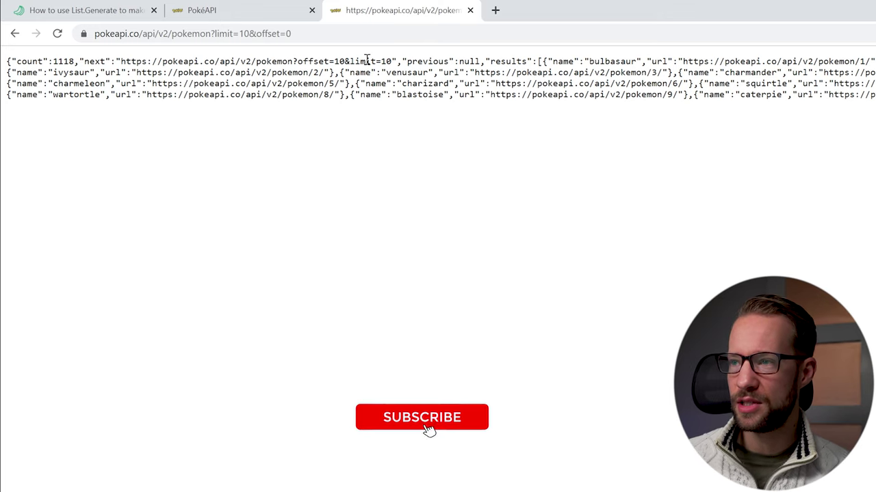
# Highlight bulbasaur, its id 1, ivysaur and venusaur in the JSON to inspect them.
pyautogui.doubleClick(617, 61)
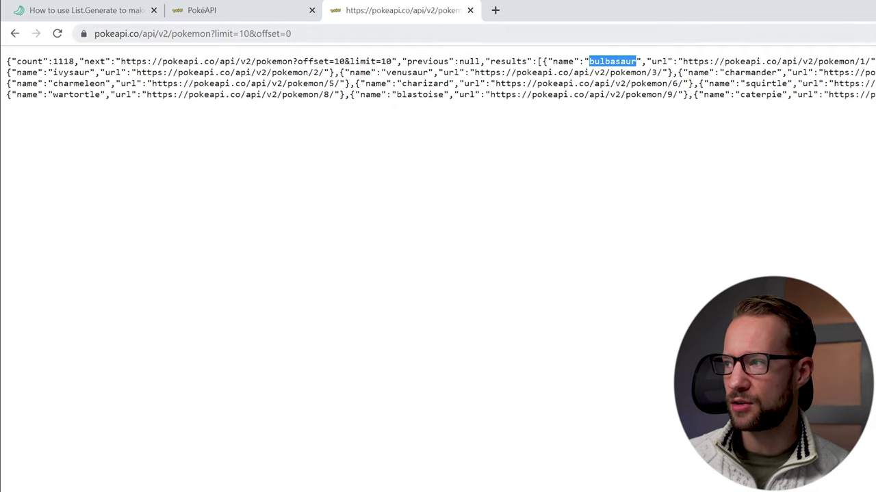
pyautogui.moveTo(871, 61); pyautogui.dragTo(853, 62)
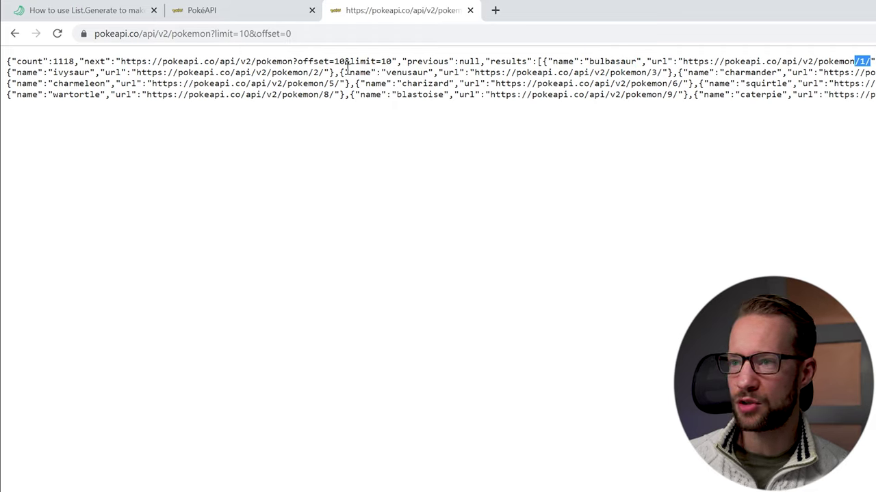
pyautogui.doubleClick(65, 72)
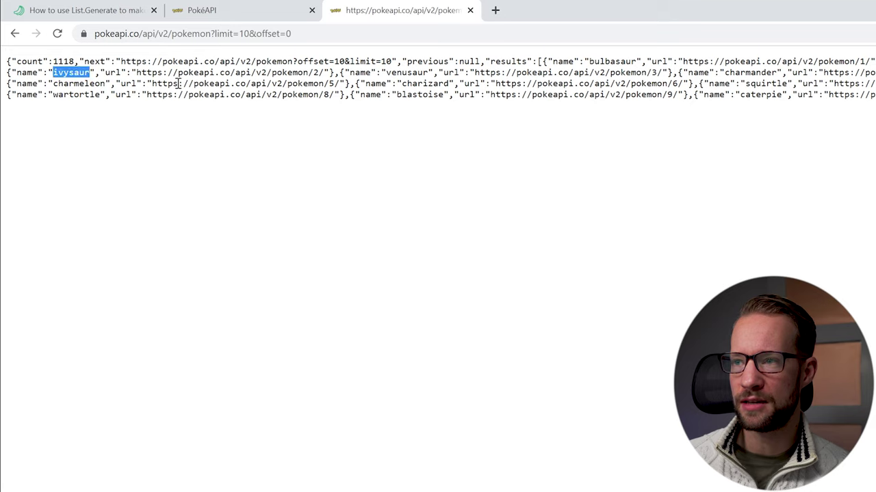
pyautogui.doubleClick(406, 72)
pyautogui.click(408, 133)
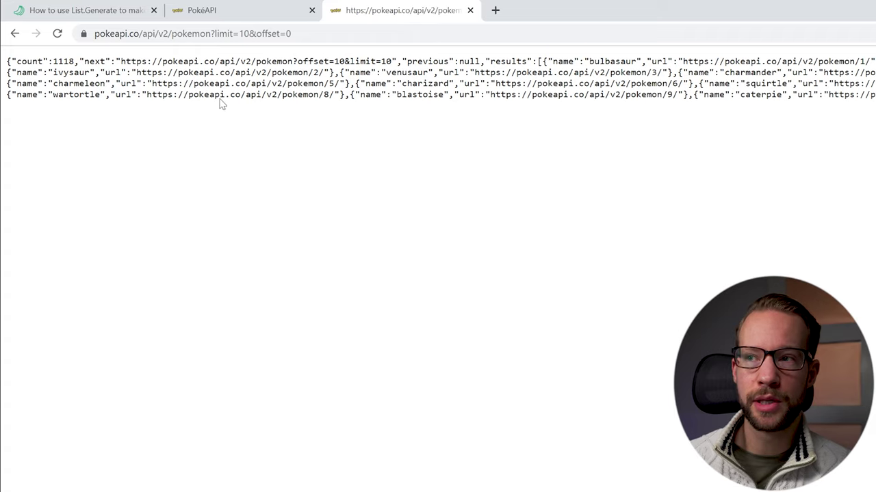
# Restore the limit to 100 in the address and reload the page.
pyautogui.click(245, 34)
pyautogui.click(258, 33)
pyautogui.click(279, 36)
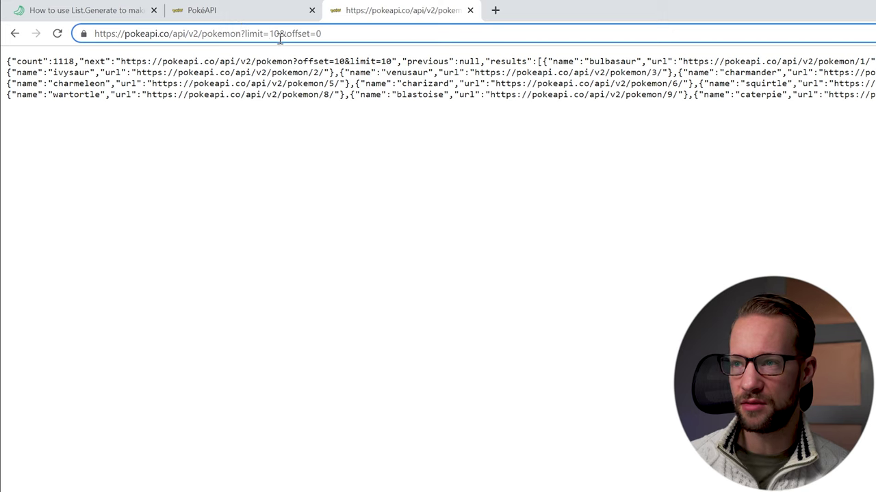
pyautogui.write('0')
pyautogui.press('Return')
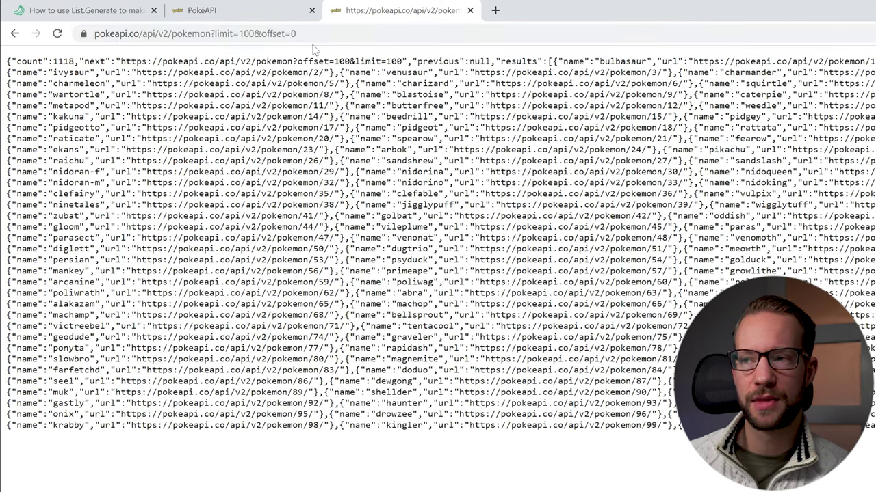
# Change the offset to 100 and load Pokémon 101–200.
pyautogui.click(245, 34)
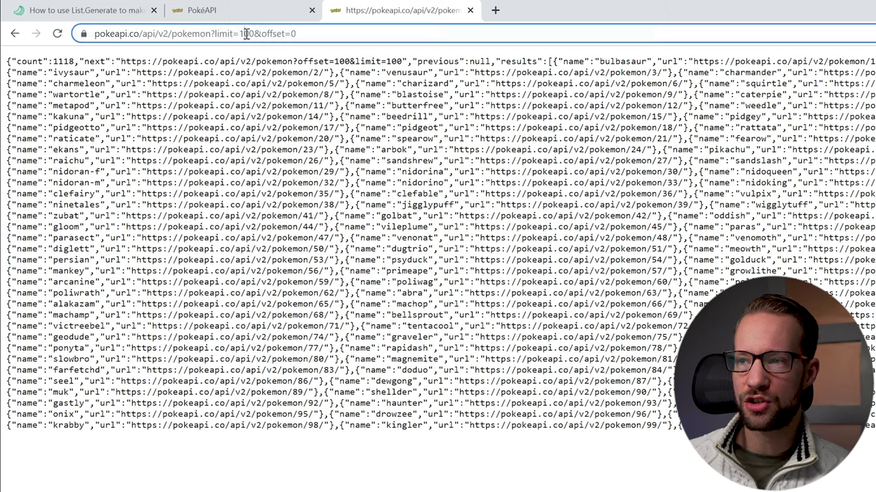
pyautogui.click(323, 33)
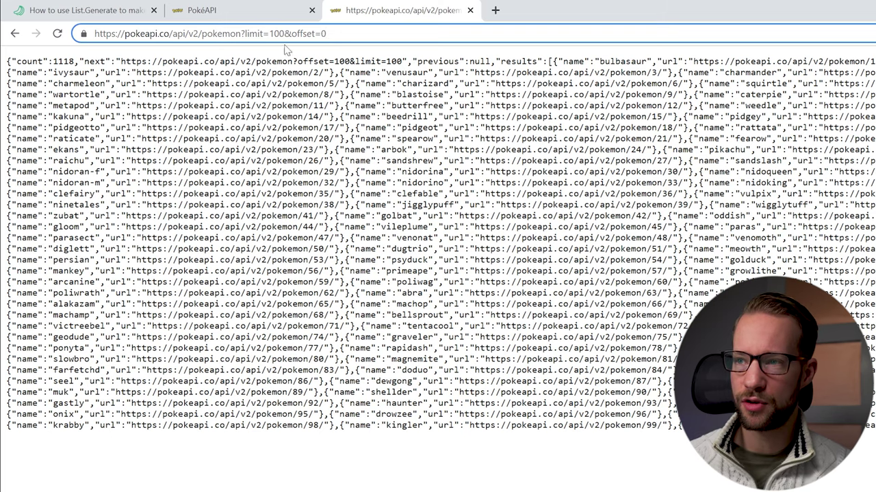
pyautogui.press('Left')
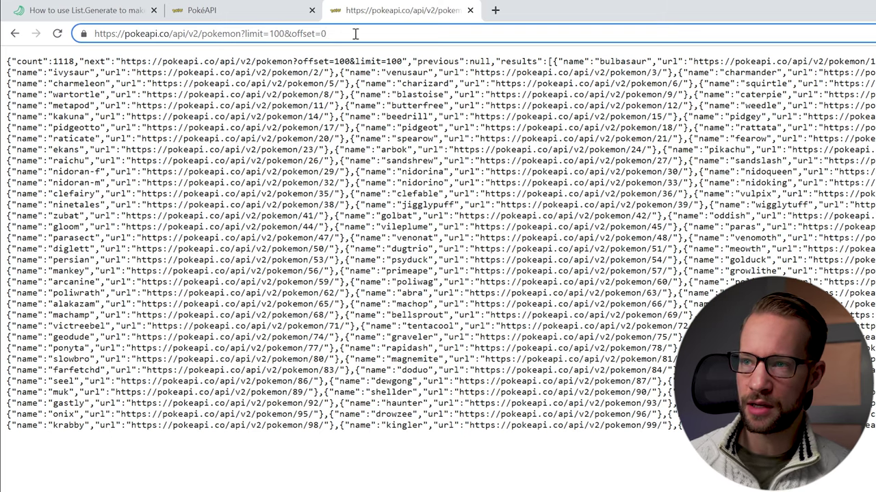
pyautogui.write('10')
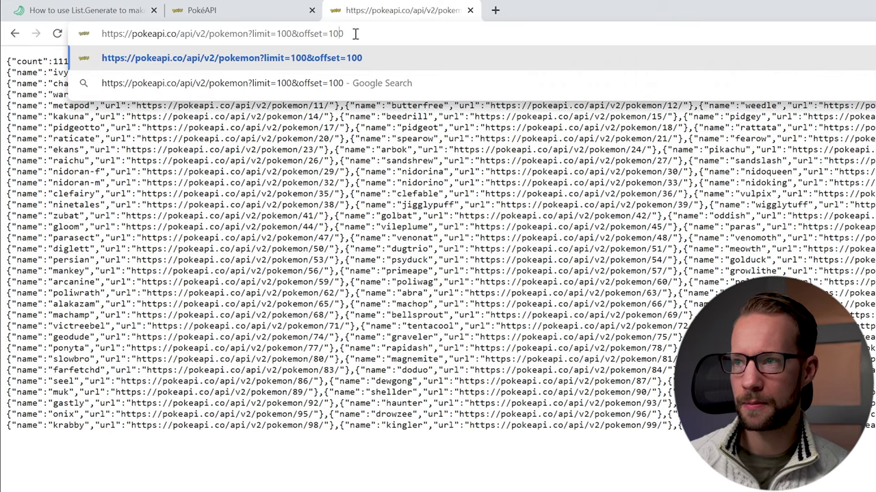
pyautogui.press('Return')
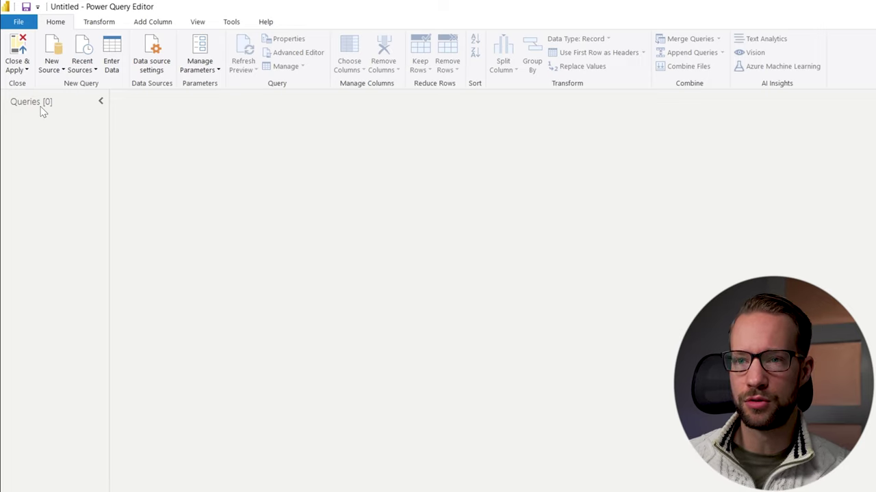
# Create a new Web query from the pasted pokemon?limit=100&offset=100 URL.
pyautogui.rightClick(47, 140)
pyautogui.moveTo(139, 175)
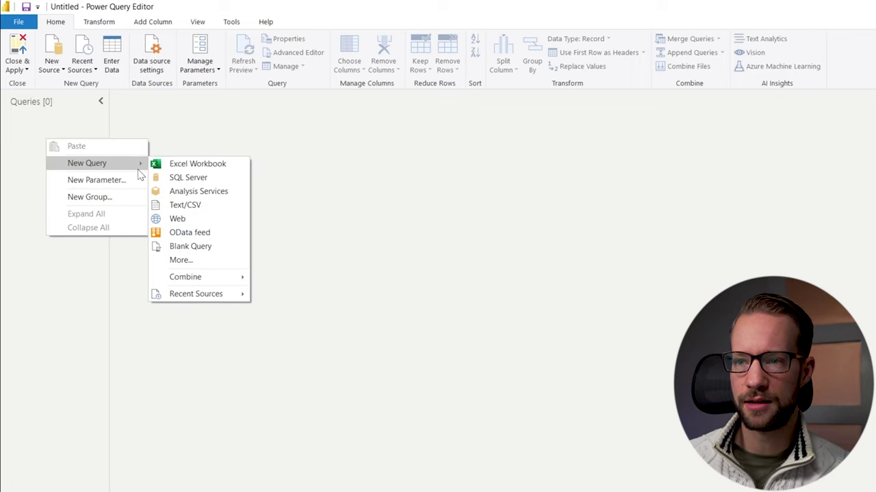
pyautogui.click(222, 226)
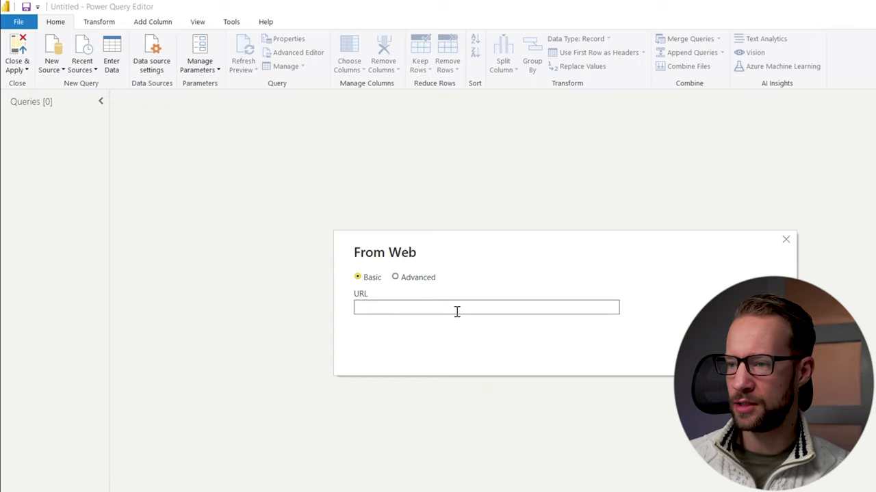
pyautogui.write('https://pokeapi.co/api/v2/pokemon?limit=100&offset=100')
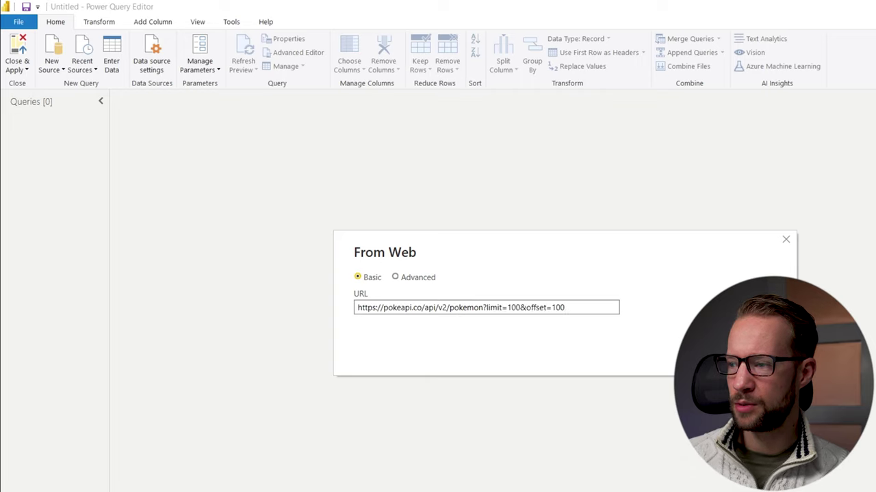
pyautogui.press('Return')
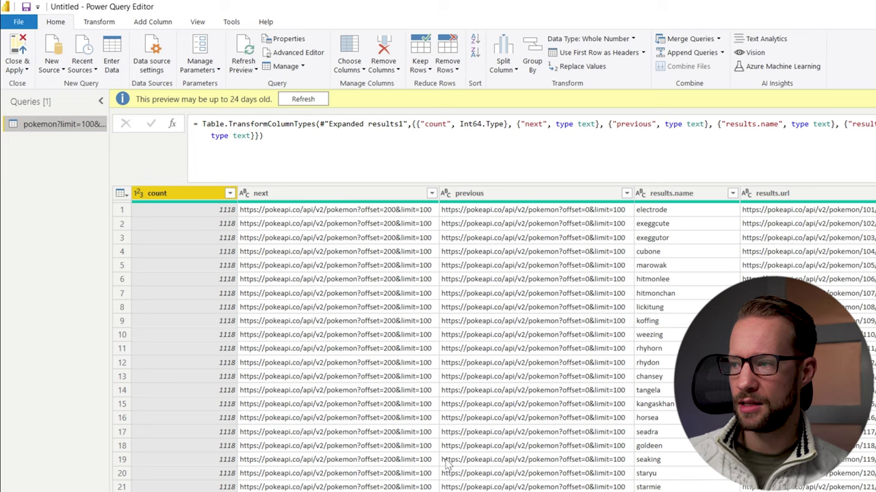
# Scroll through the Source record showing count 1118, next, previous and results.
pyautogui.scroll(-2, 654, 345)
pyautogui.scroll(-6, 655, 345)
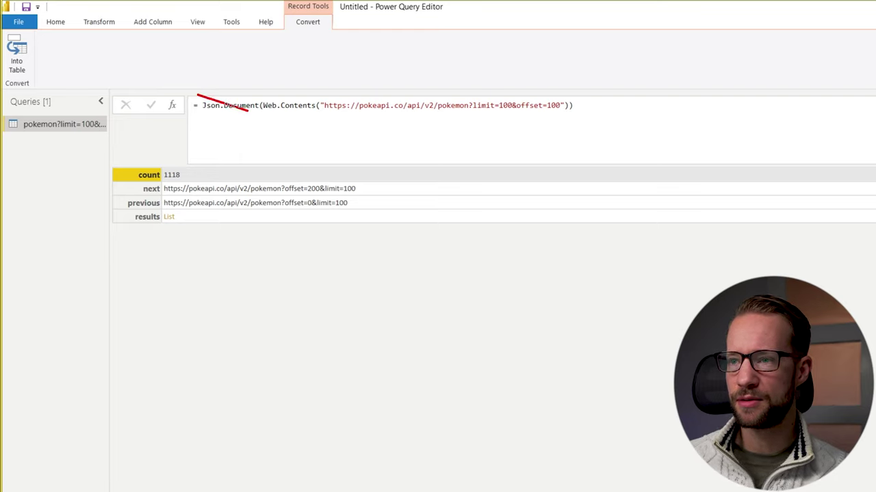
pyautogui.moveTo(221, 95)
pyautogui.mouseDown()
pyautogui.moveTo(260, 111)
pyautogui.moveTo(568, 117)
pyautogui.mouseUp()
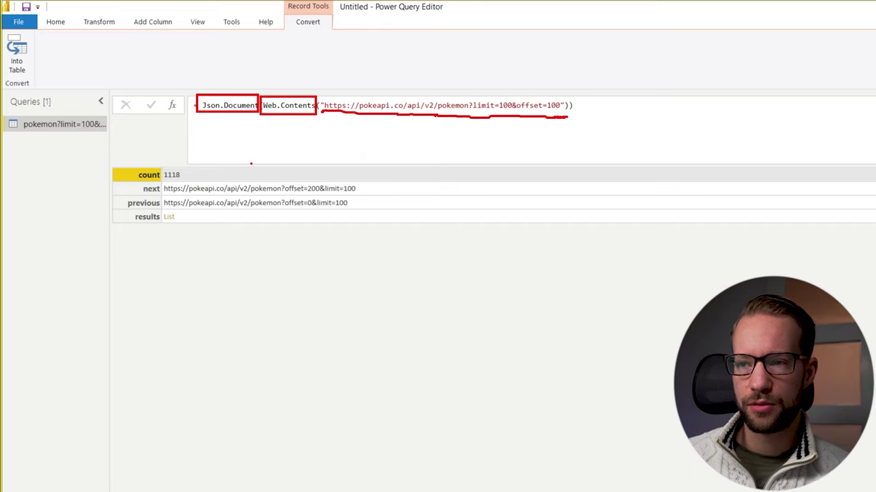
pyautogui.press('Escape')
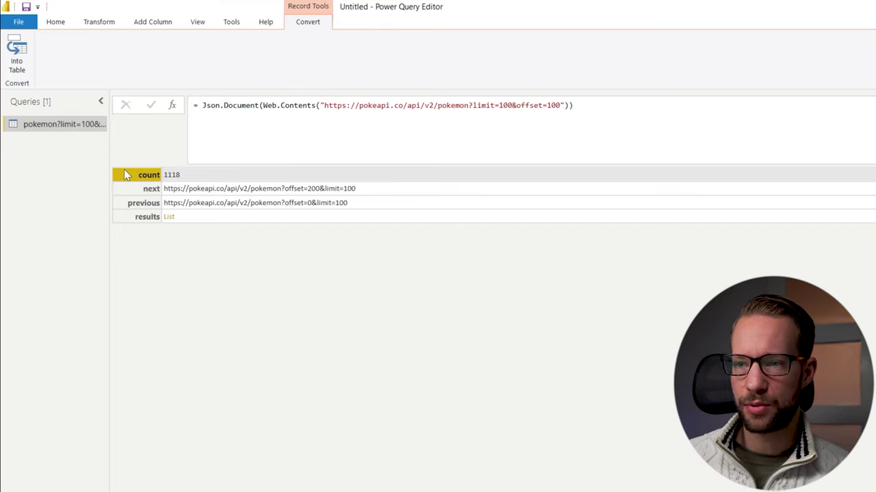
pyautogui.moveTo(103, 163); pyautogui.dragTo(393, 232)
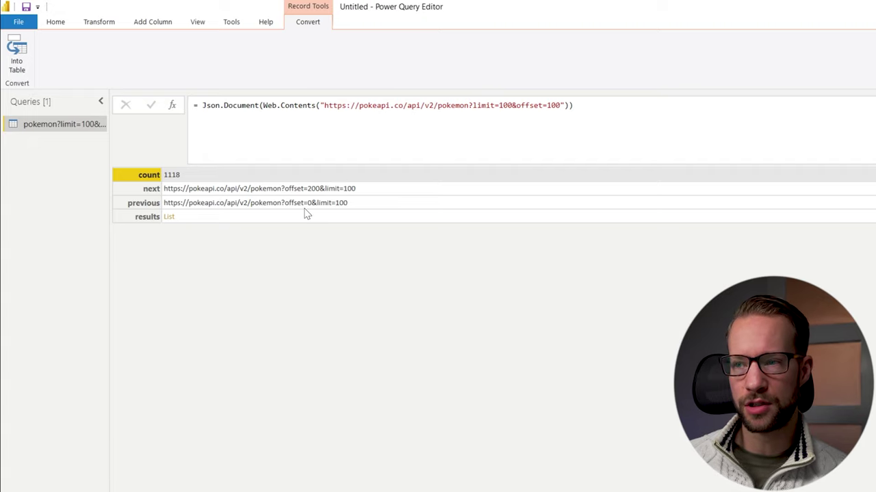
pyautogui.click(328, 208)
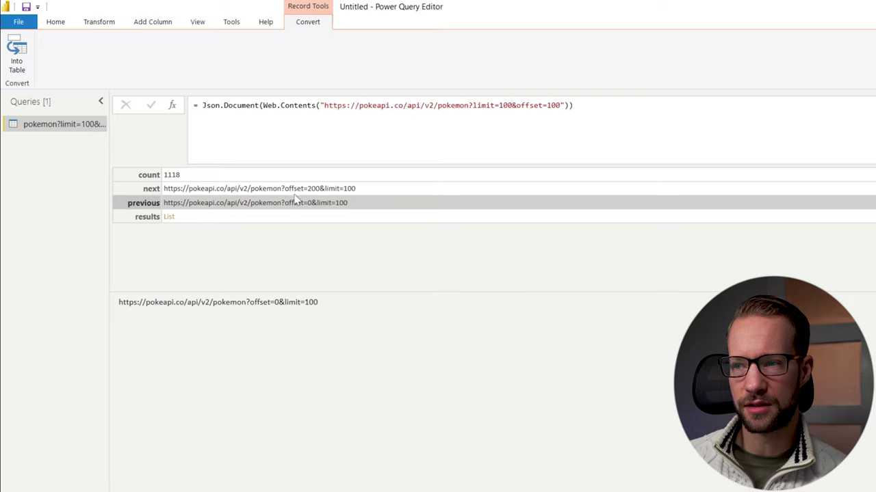
pyautogui.click(315, 190)
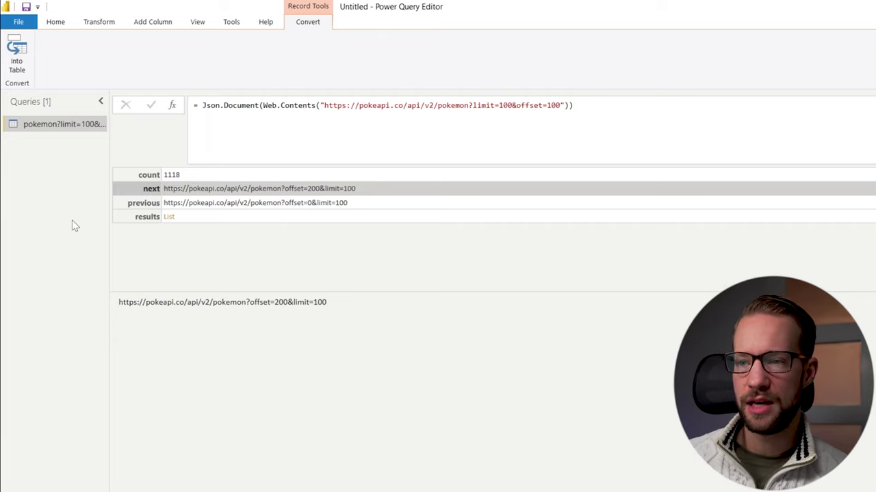
pyautogui.click(196, 220)
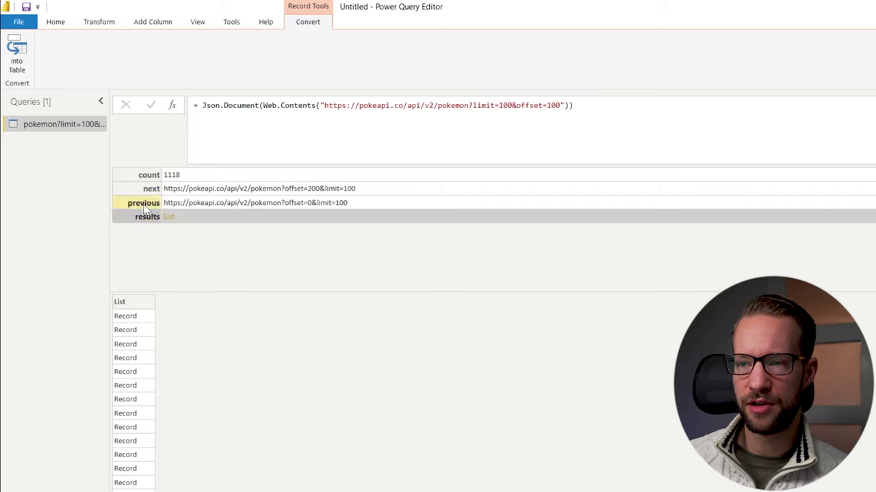
pyautogui.click(652, 120)
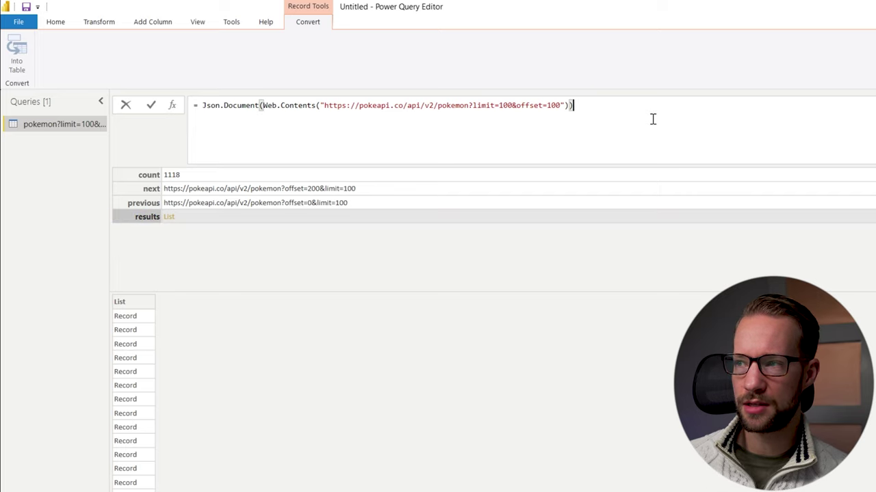
pyautogui.write('[')
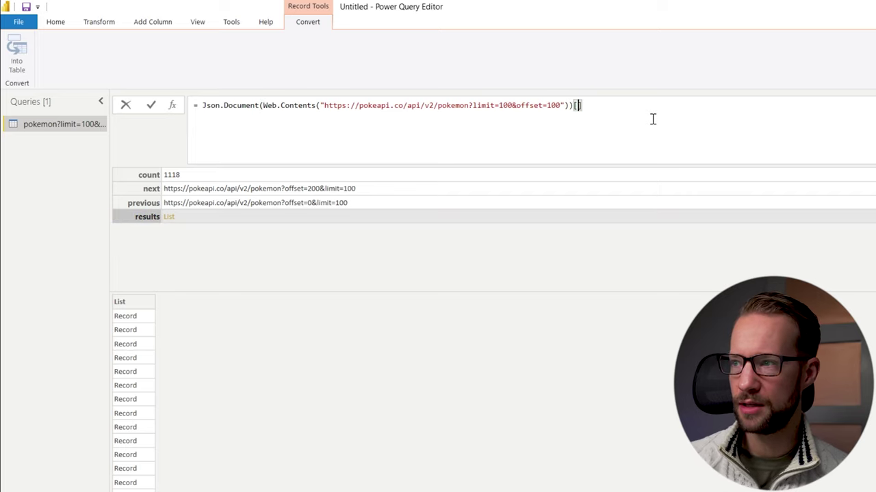
pyautogui.write('previous')
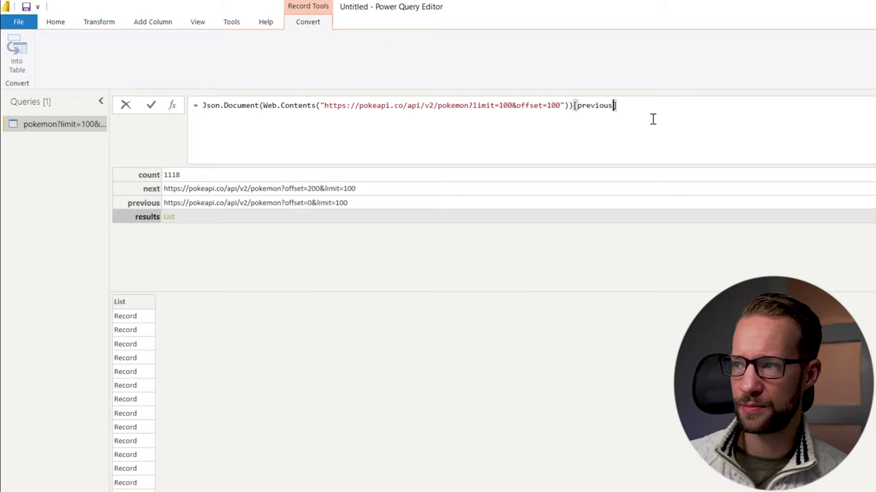
pyautogui.press('Return')
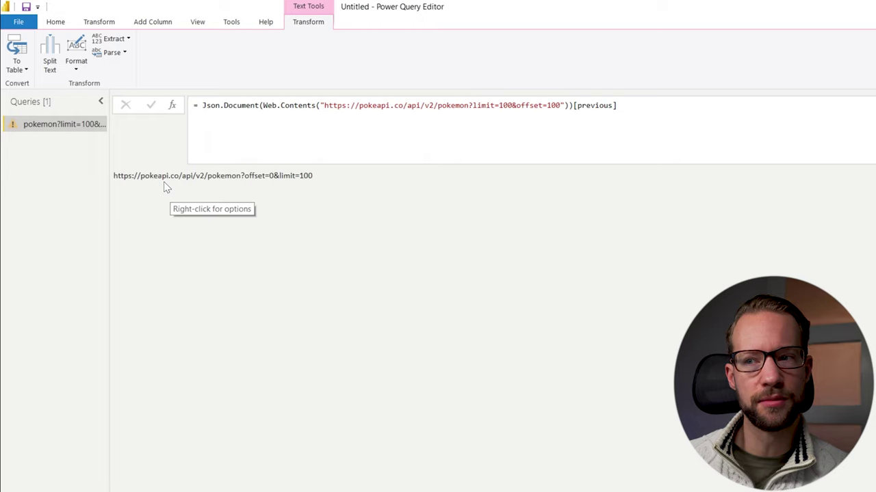
pyautogui.moveTo(617, 106); pyautogui.dragTo(576, 106)
pyautogui.press('BackSpace')
pyautogui.write('results]')
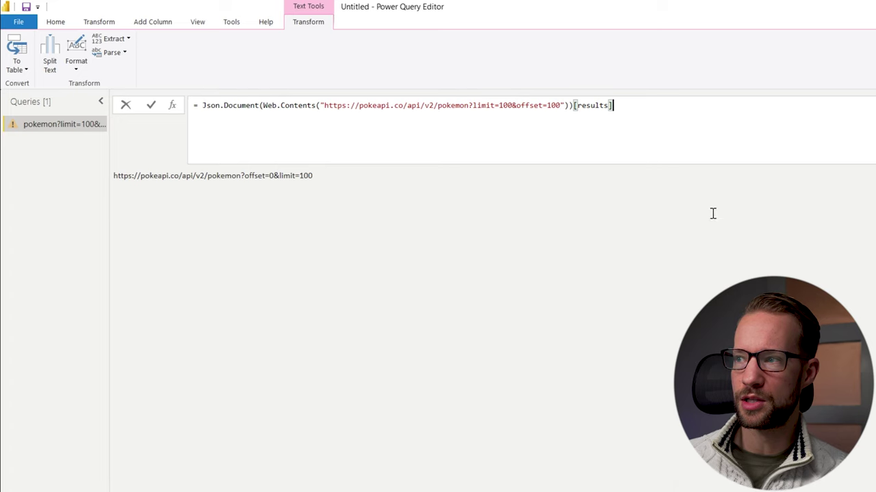
pyautogui.press('Return')
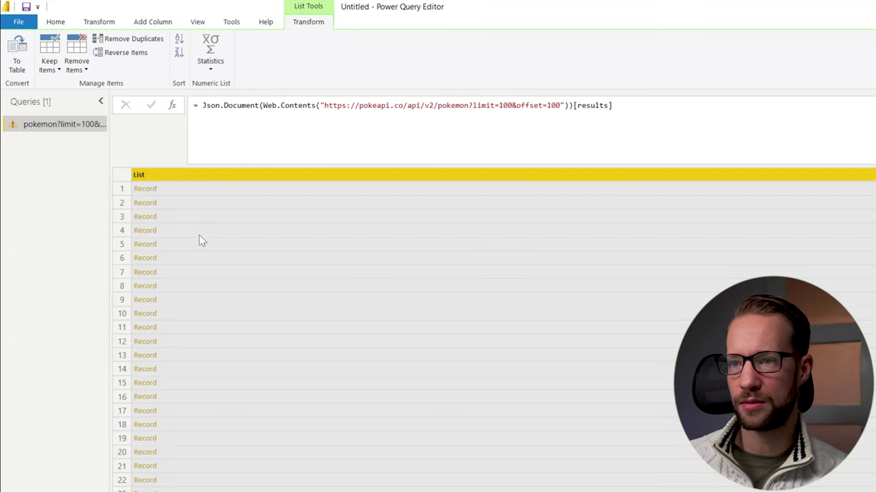
pyautogui.click(191, 192)
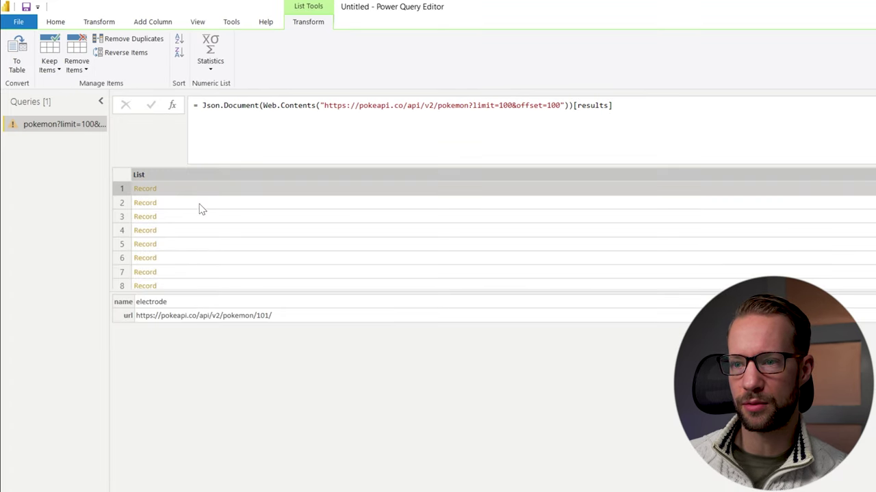
pyautogui.click(199, 205)
pyautogui.click(197, 220)
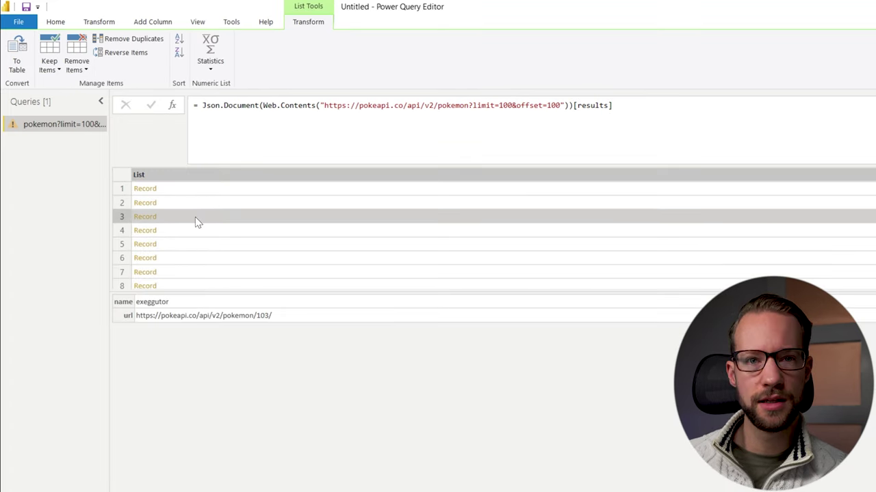
pyautogui.click(660, 112)
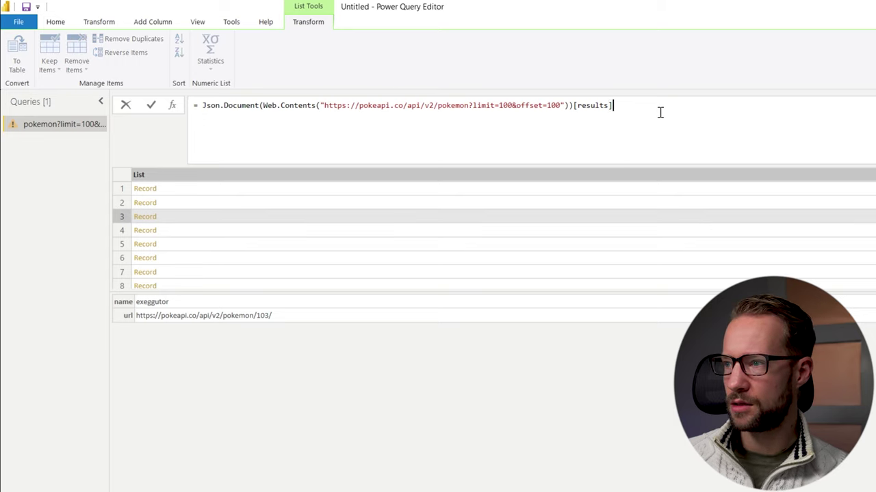
pyautogui.press('BackSpace')
pyautogui.press('BackSpace')
pyautogui.press('BackSpace')
pyautogui.press('BackSpace')
pyautogui.press('BackSpace')
pyautogui.press('BackSpace')
pyautogui.press('BackSpace')
pyautogui.press('BackSpace')
pyautogui.press('BackSpace')
pyautogui.press('BackSpace')
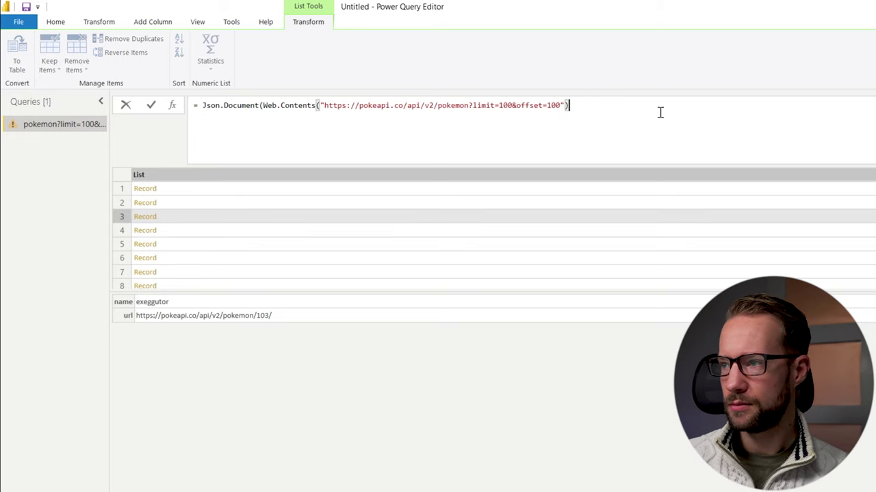
pyautogui.write(')')
pyautogui.press('Return')
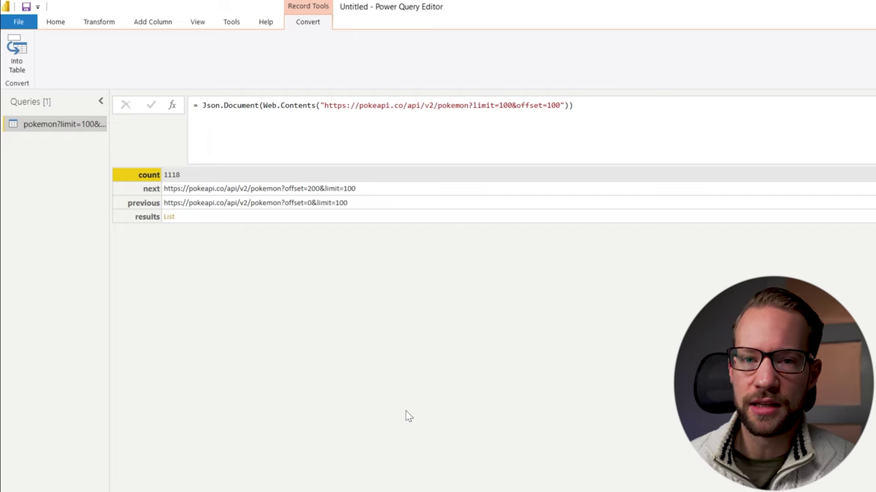
pyautogui.click(191, 178)
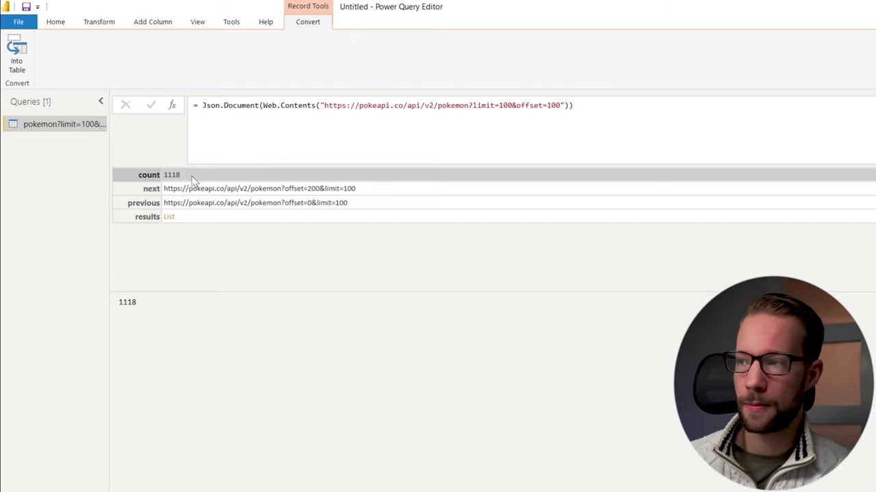
# Delete every applied step after Source.
pyautogui.rightClick(875, 218)
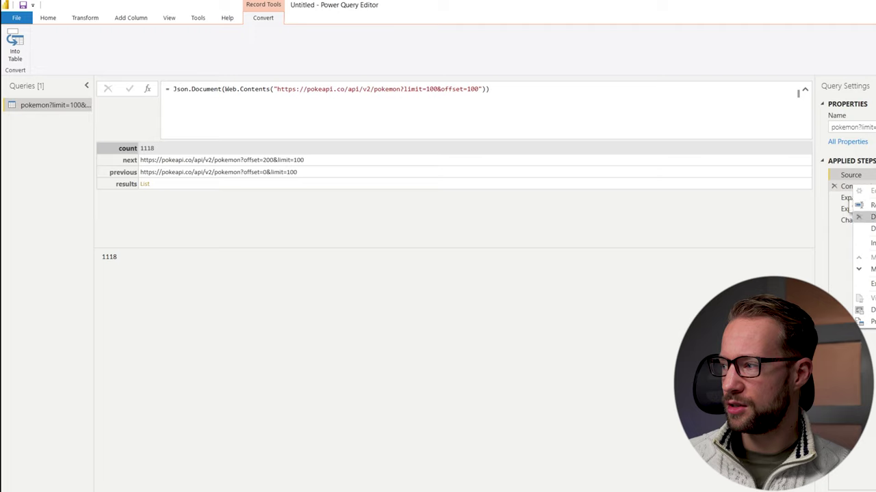
pyautogui.click(873, 228)
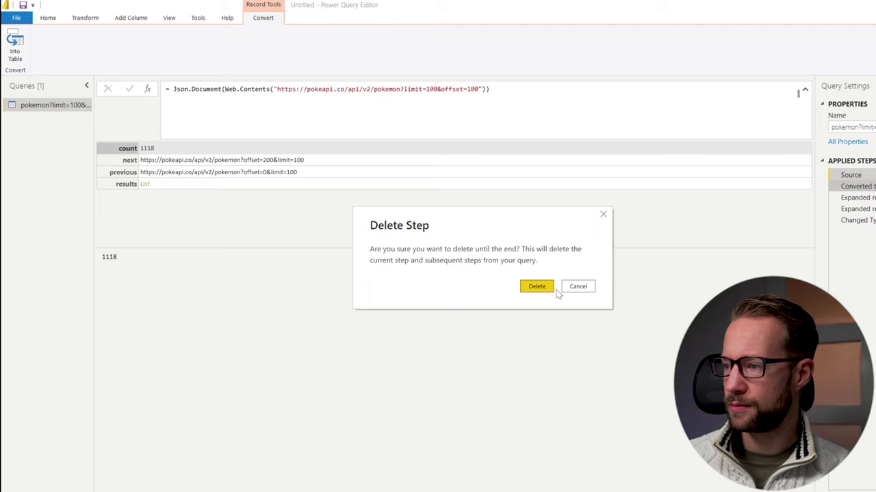
pyautogui.click(551, 289)
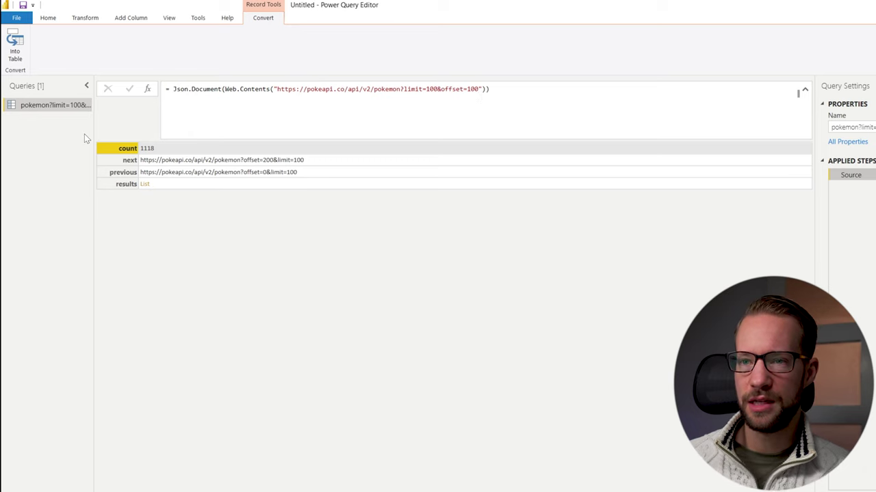
# Rename the query to FnGetPokemon and open its Advanced Editor.
pyautogui.click(48, 18)
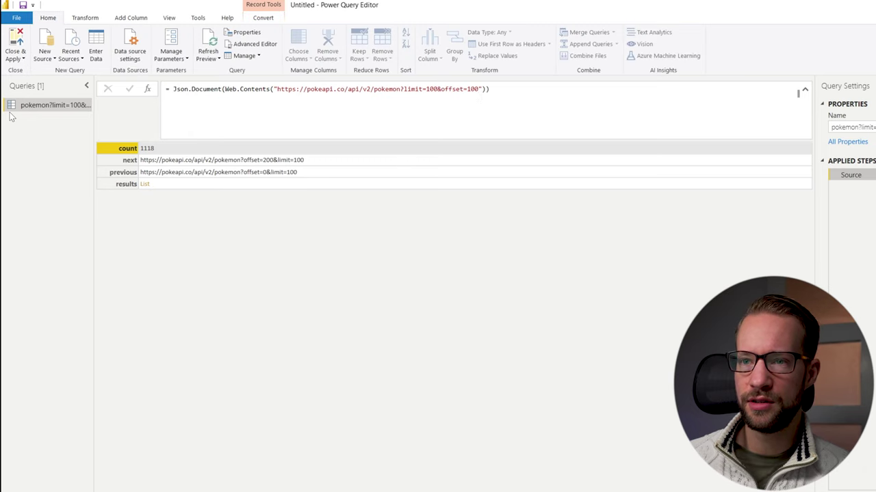
pyautogui.doubleClick(50, 104)
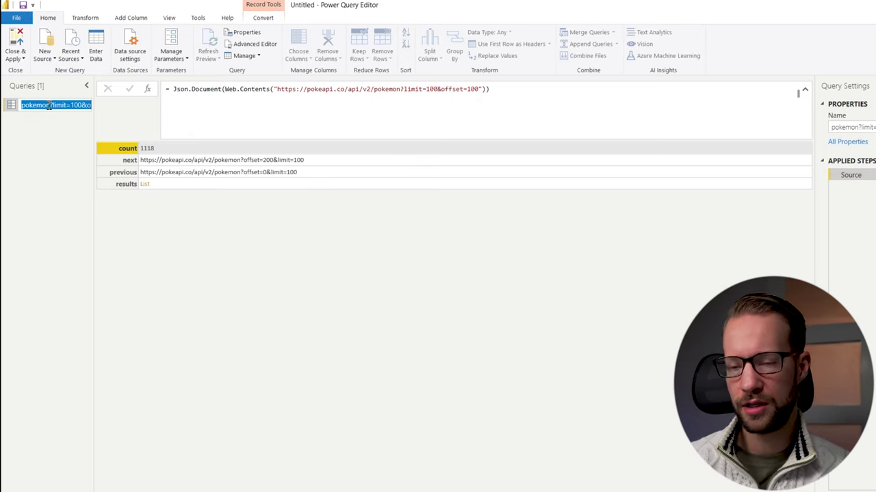
pyautogui.write('FnGetP')
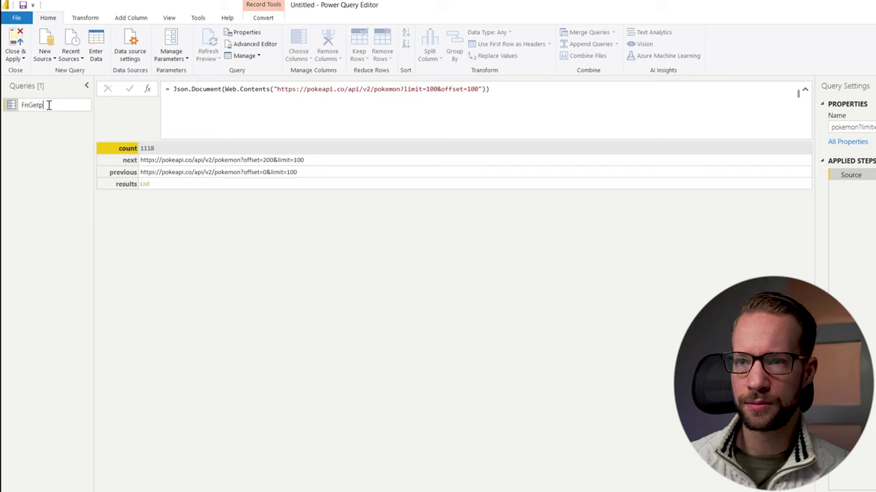
pyautogui.write('okemon')
pyautogui.press('Return')
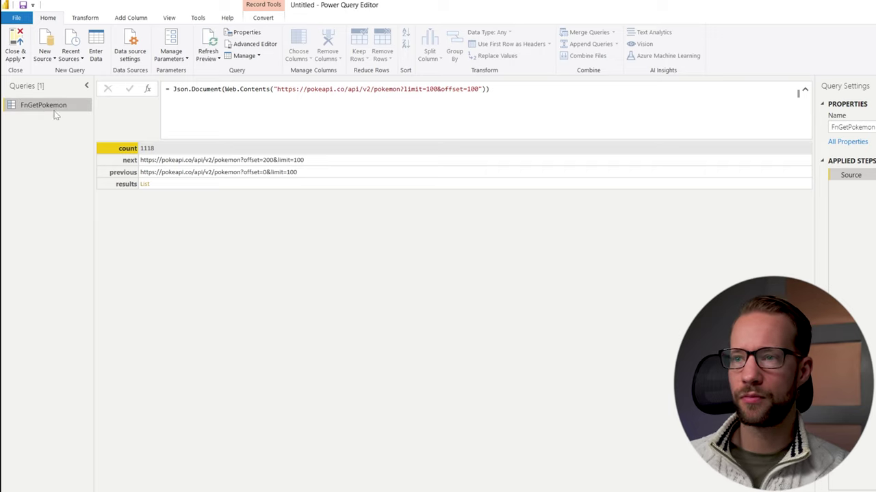
pyautogui.click(262, 46)
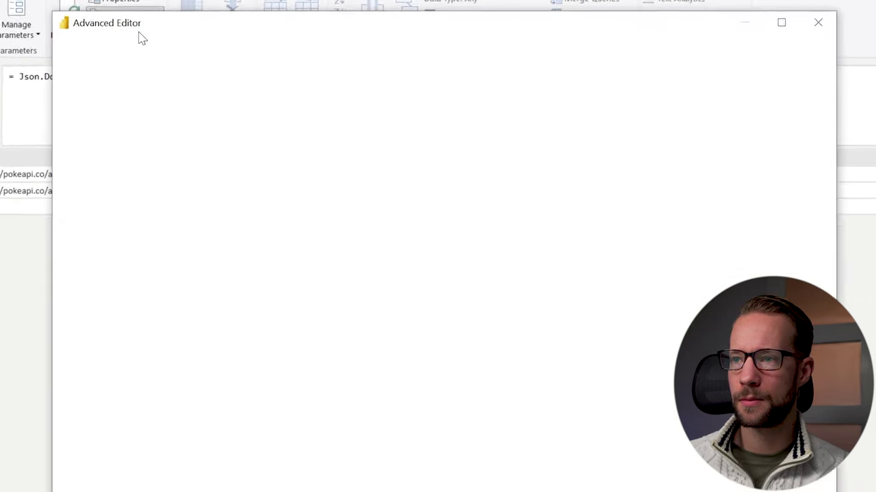
# Add an (offset) => parameter line above let in the FnGetPokemon code.
pyautogui.click(307, 204)
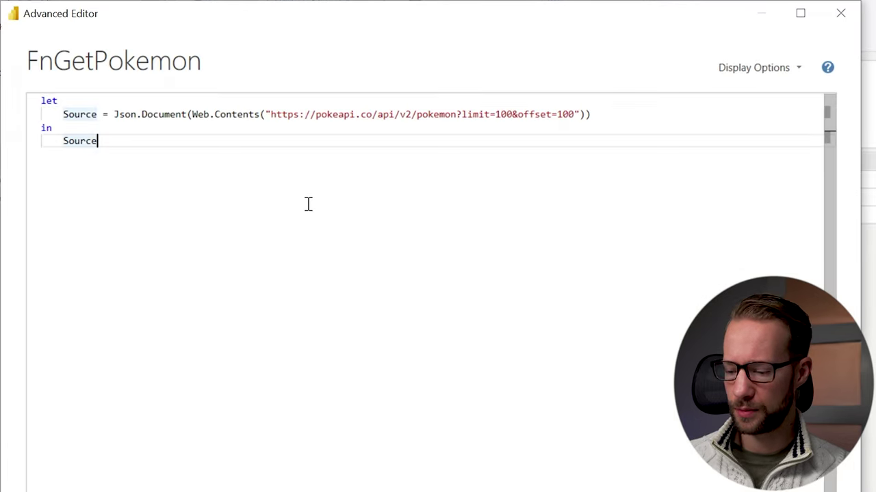
pyautogui.hotkey('ctrl', 'Home')
pyautogui.press('Return')
pyautogui.press('Up')
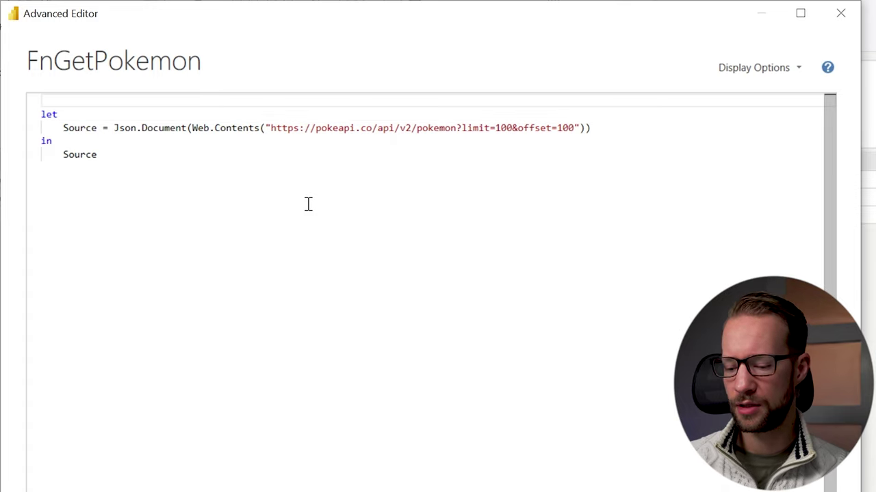
pyautogui.write('() ')
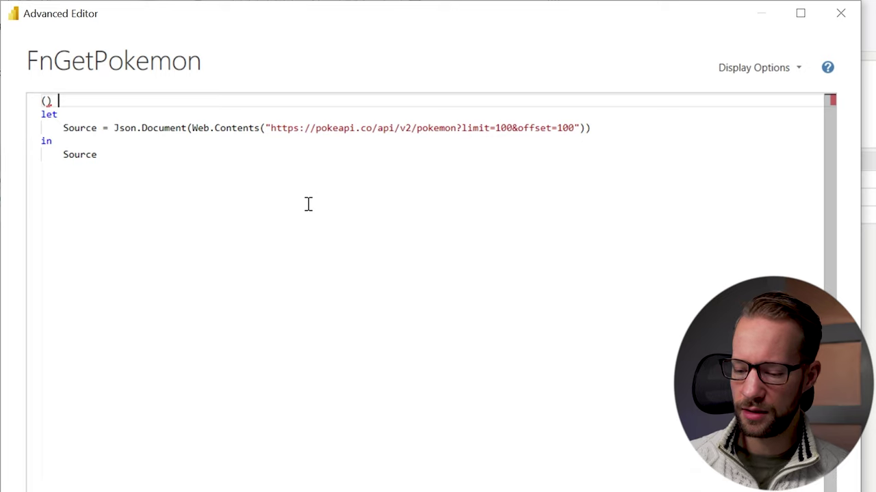
pyautogui.write('=>')
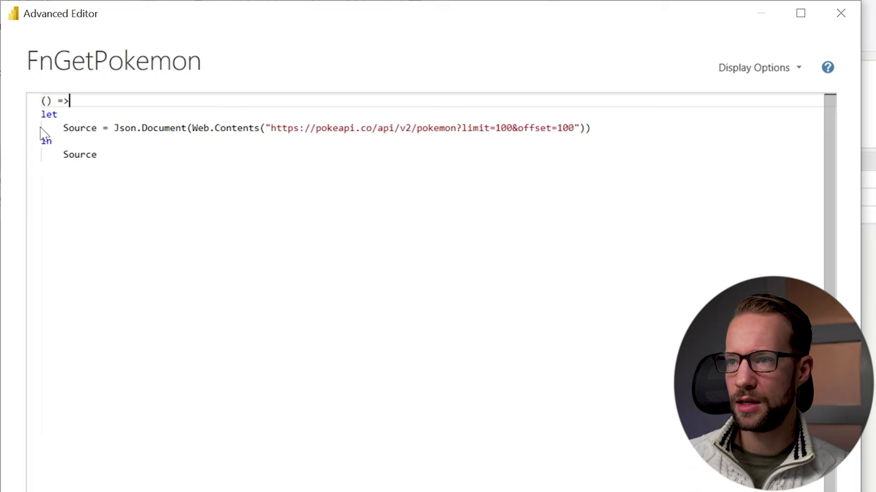
pyautogui.click(171, 140)
pyautogui.moveTo(129, 130)
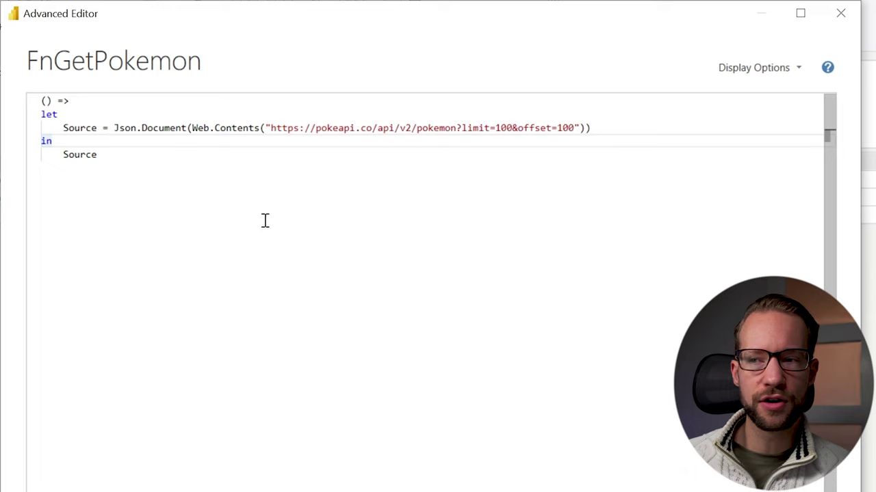
pyautogui.click(56, 101)
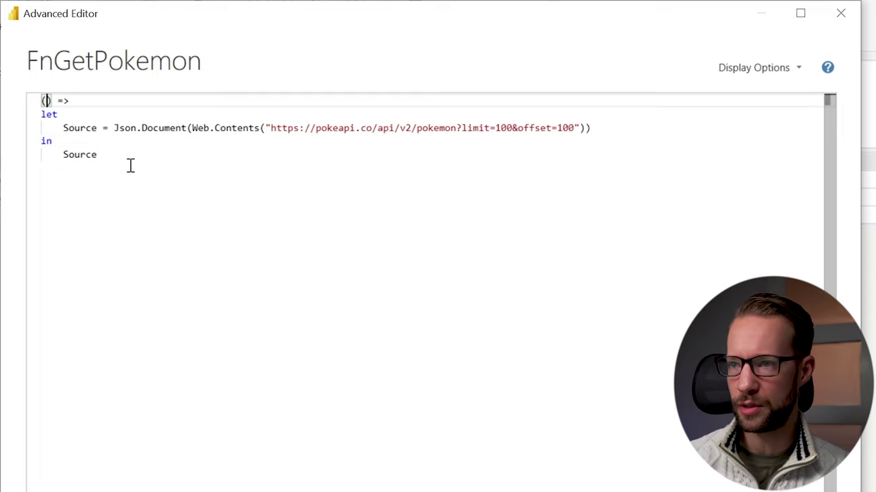
pyautogui.write('offset')
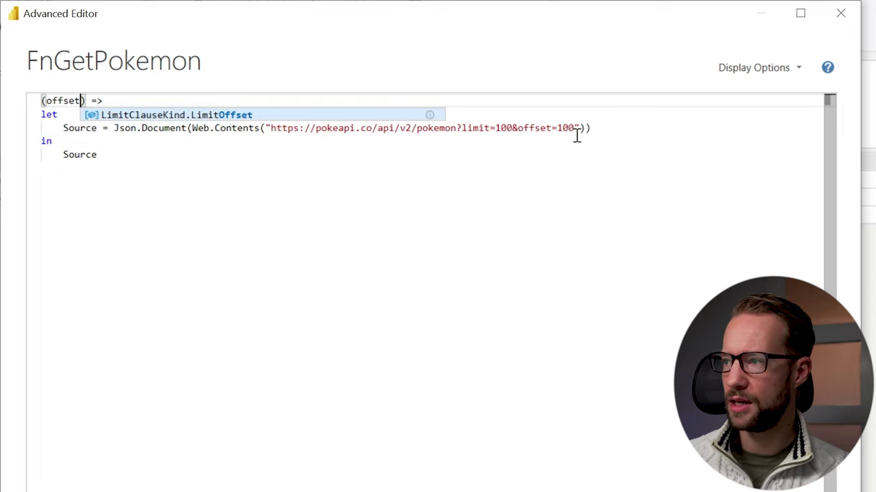
# Replace the fixed 100 in the URL with " & Number.ToText( offset ) and save.
pyautogui.doubleClick(561, 128)
pyautogui.press('BackSpace')
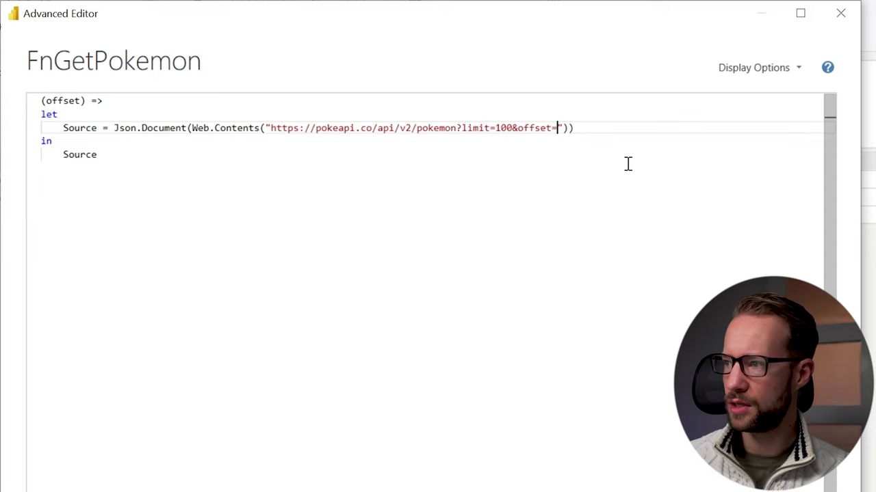
pyautogui.press('Right')
pyautogui.write('&')
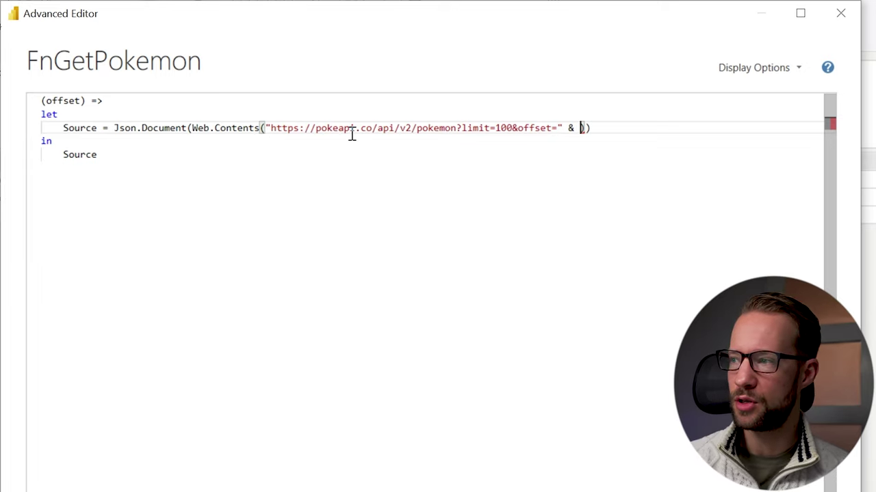
pyautogui.write('Numb')
pyautogui.write('er.ToText( o')
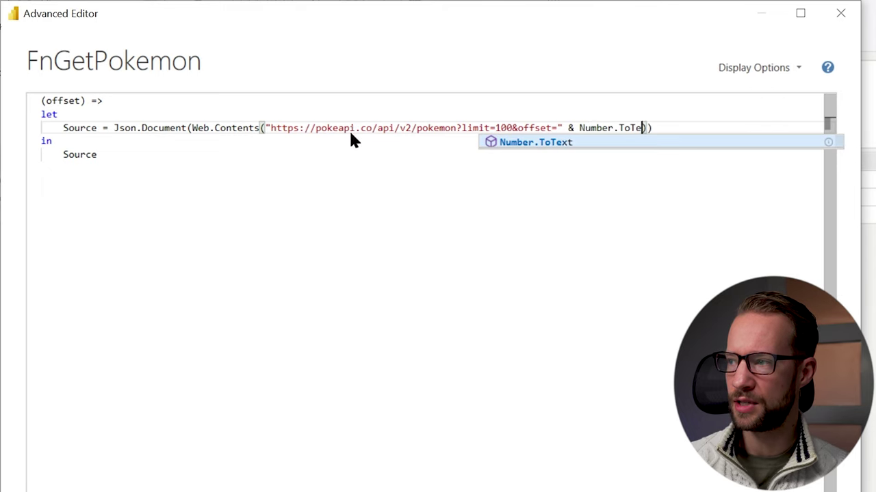
pyautogui.write('ffset )')
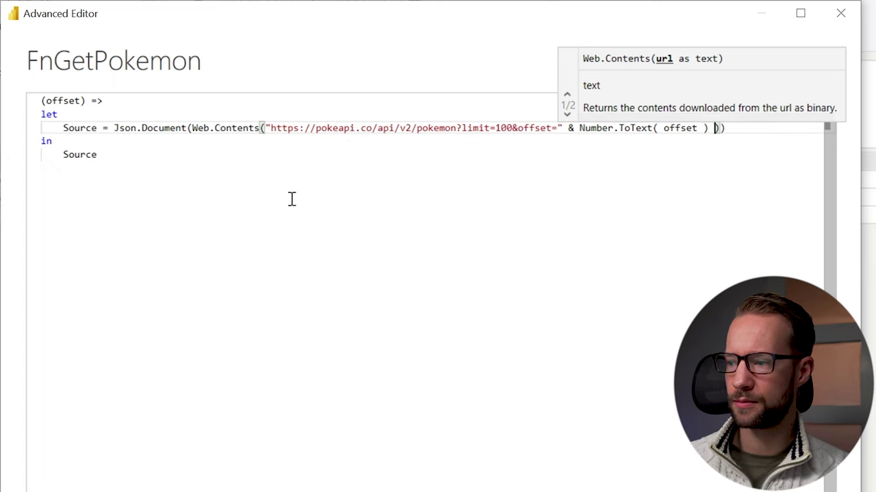
pyautogui.click(277, 349)
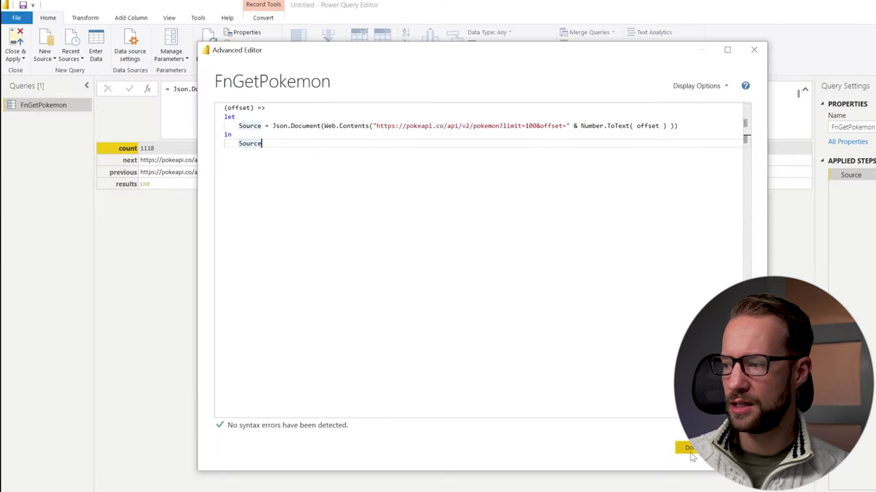
pyautogui.click(684, 445)
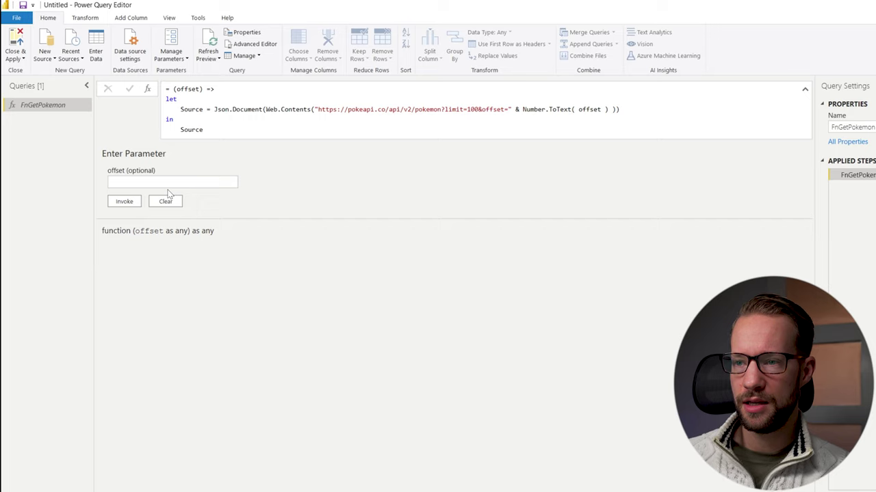
# Invoke FnGetPokemon with offset 0 and inspect the next and previous values.
pyautogui.click(146, 182)
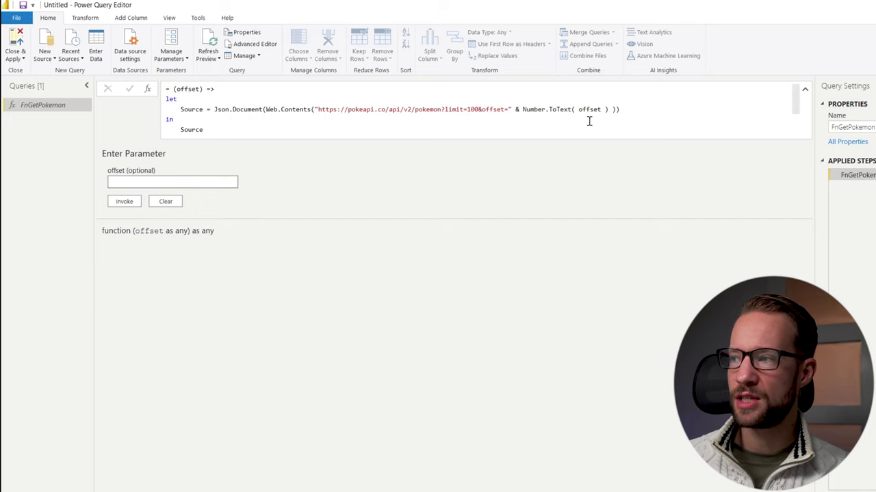
pyautogui.write('0')
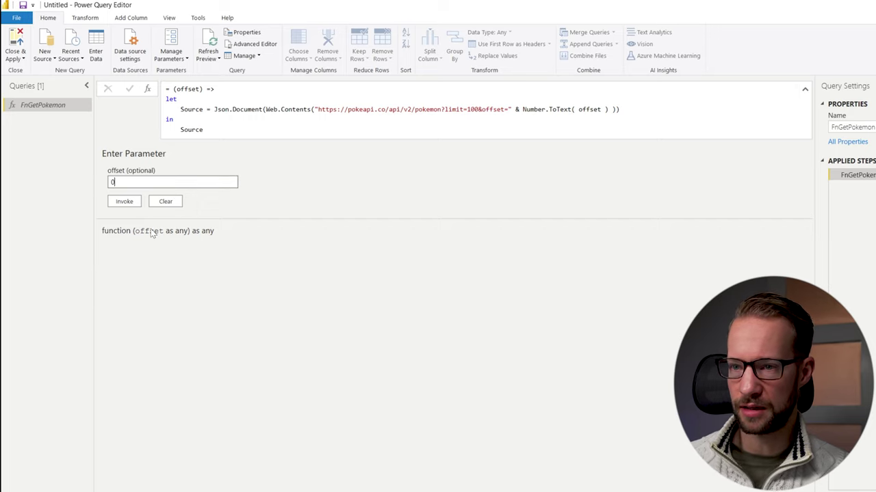
pyautogui.click(132, 200)
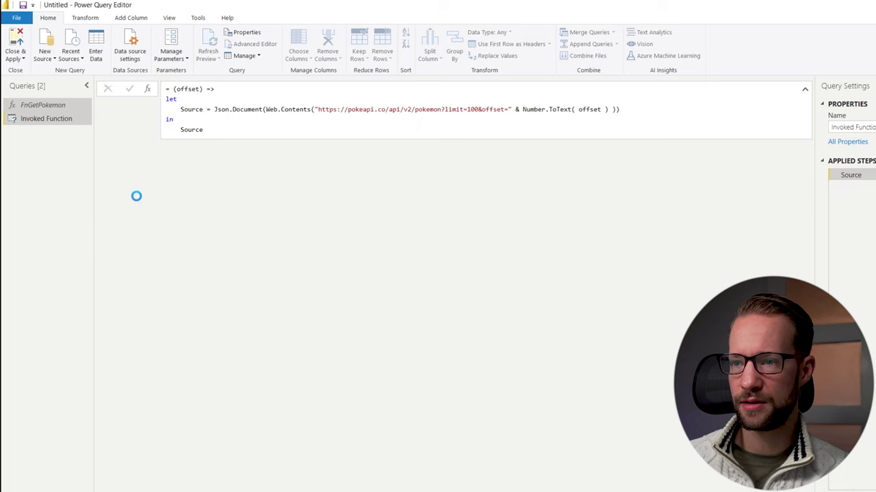
pyautogui.click(159, 175)
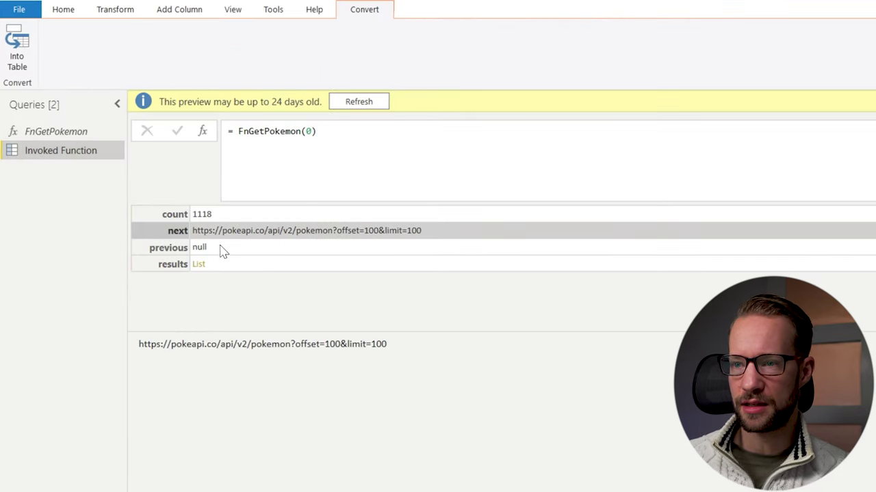
pyautogui.click(222, 250)
# Change the invoked formula to FnGetPokemon(200).
pyautogui.click(310, 133)
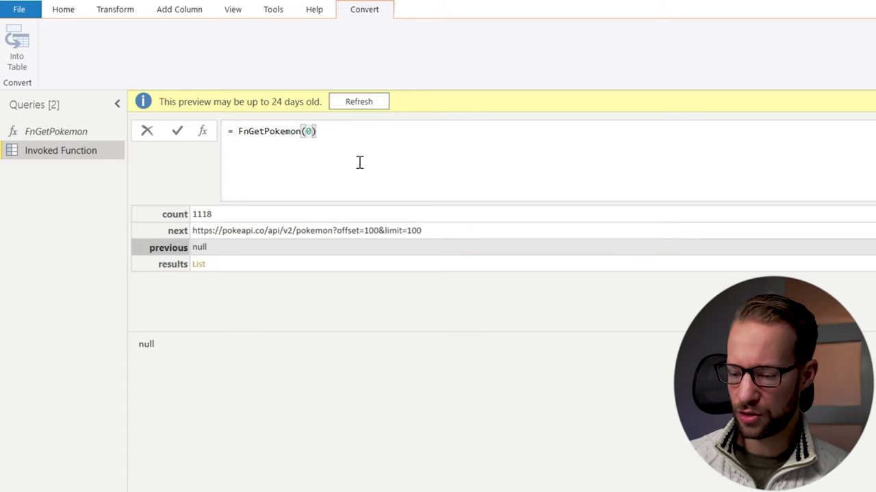
pyautogui.hotkey('shift', 'Left')
pyautogui.write('200')
pyautogui.press('Return')
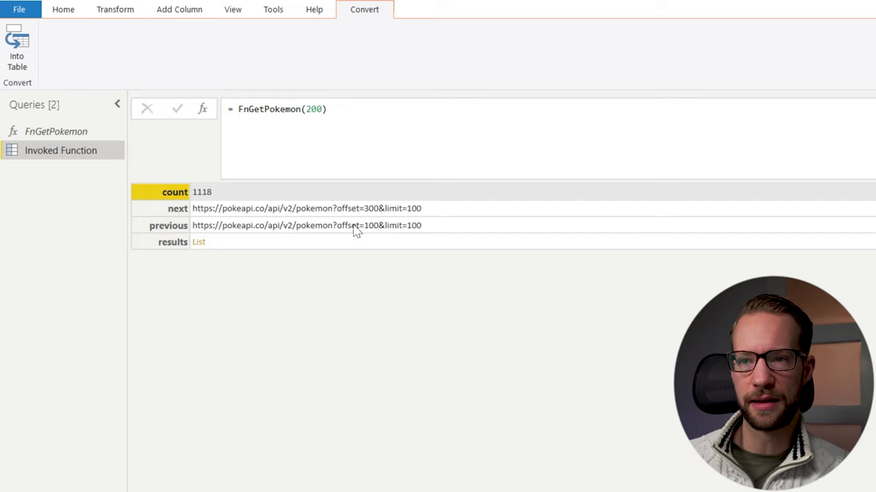
# Delete the Invoked Function test query.
pyautogui.rightClick(61, 154)
pyautogui.click(125, 199)
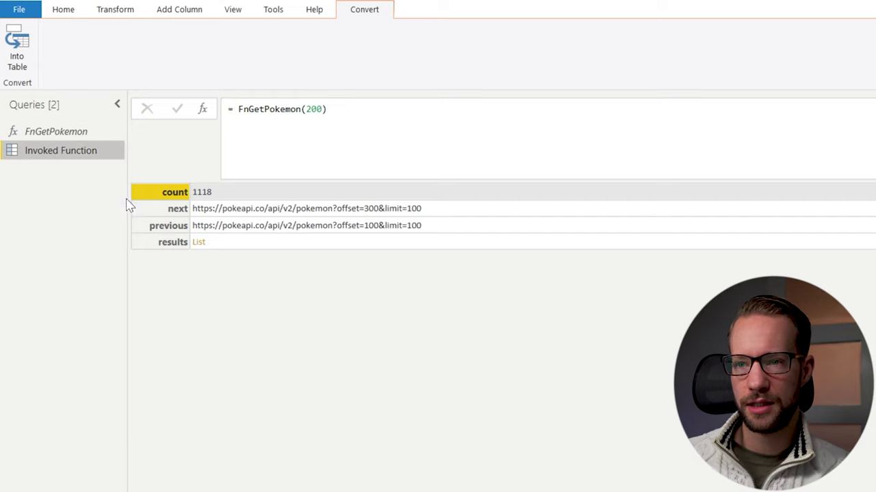
pyautogui.press('Escape')
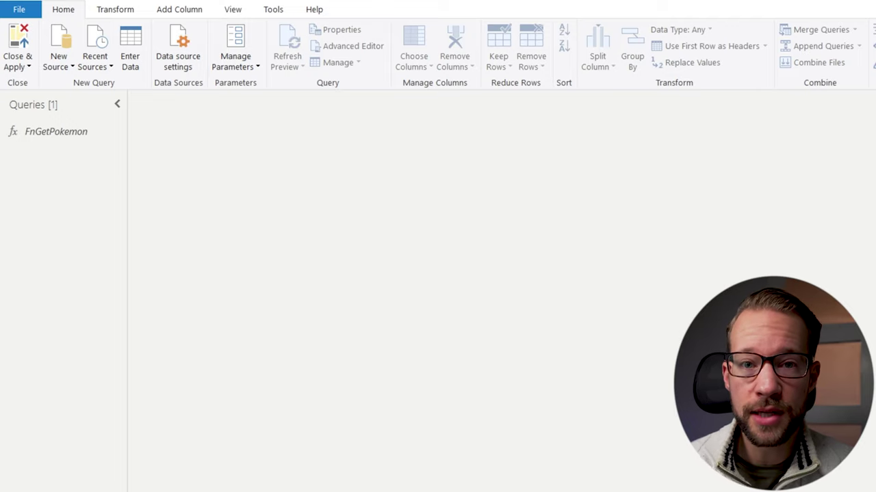
# Create a blank query starting = List.Generate( () => 0,.
pyautogui.rightClick(48, 144)
pyautogui.moveTo(106, 173)
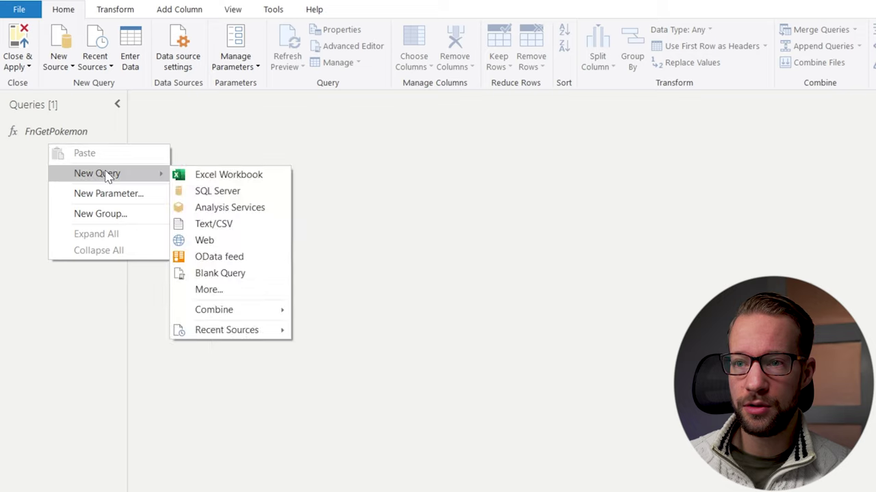
pyautogui.click(261, 275)
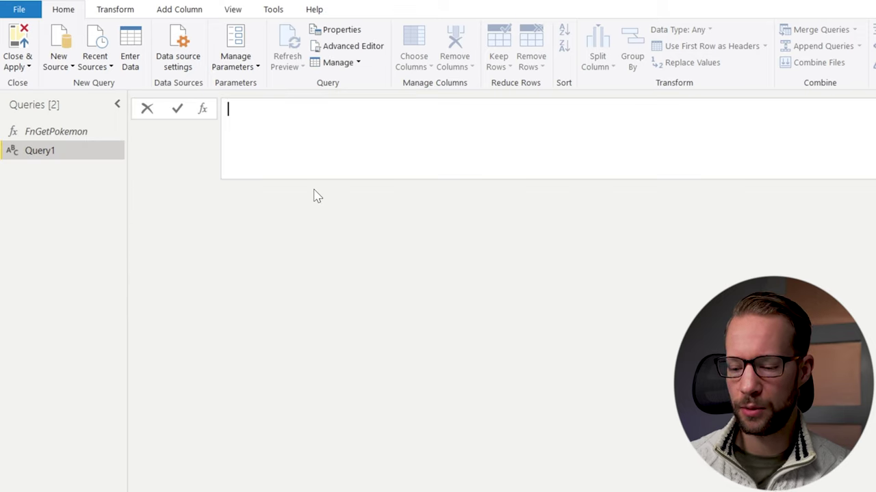
pyautogui.write('= List.Generate(')
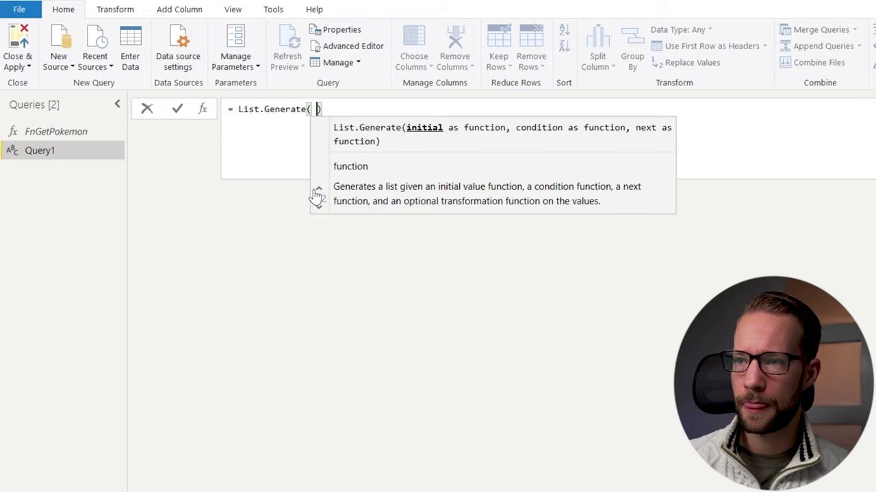
pyautogui.hotkey('shift', 'Return')
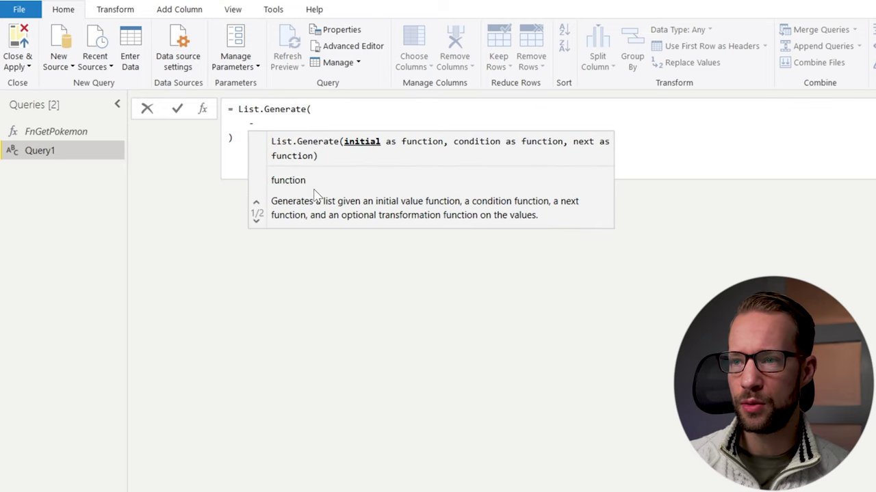
pyautogui.write('() =>')
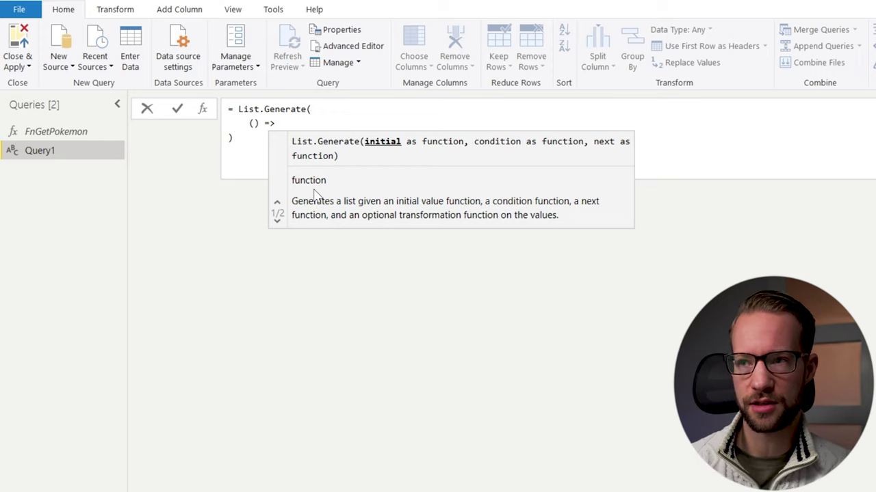
pyautogui.write('0,')
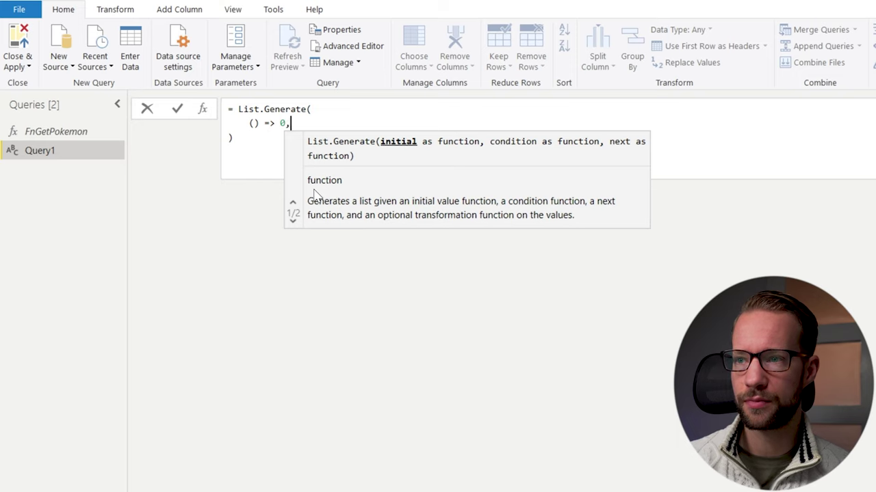
# Add the condition each _ <= 300 and the next-value line each _ + 100.
pyautogui.hotkey('shift', 'Return')
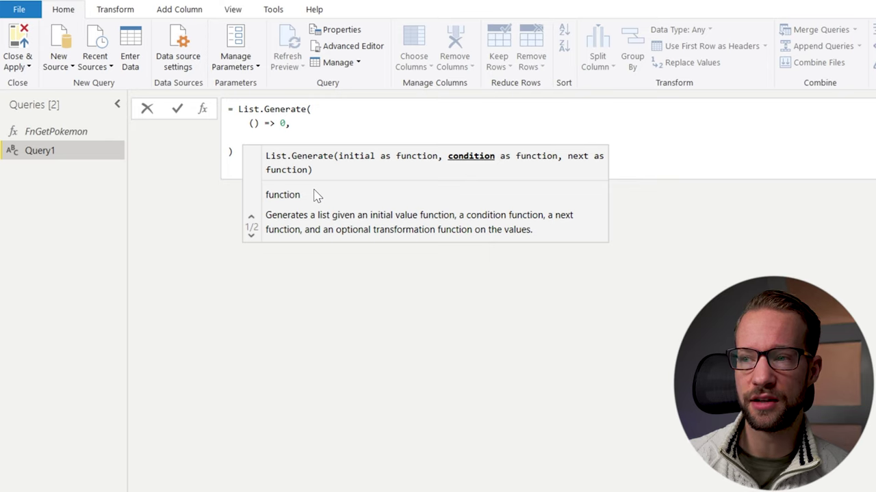
pyautogui.write('each _ ')
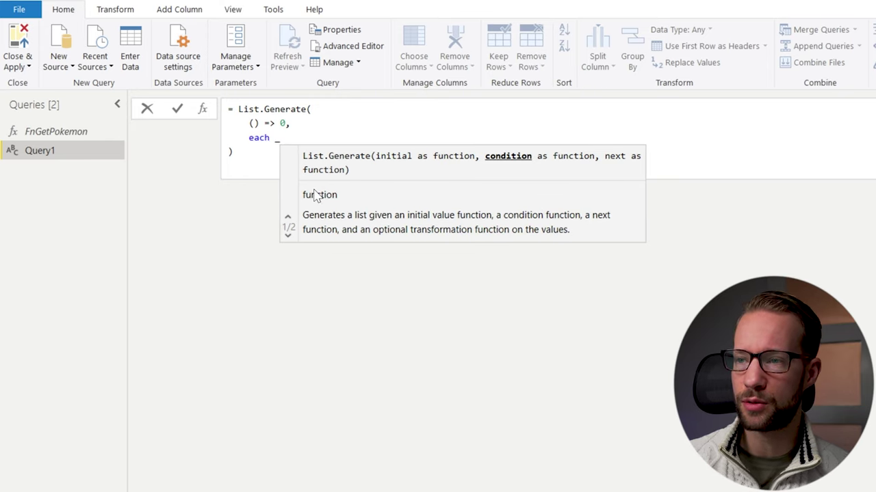
pyautogui.write('<= 300')
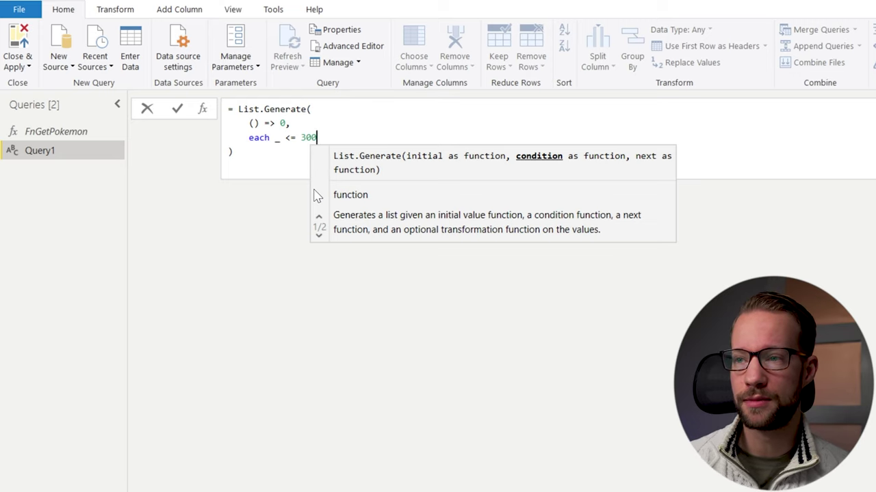
pyautogui.tripleClick(328, 123)
pyautogui.moveTo(367, 143); pyautogui.dragTo(166, 137)
pyautogui.click(376, 136)
pyautogui.write(',')
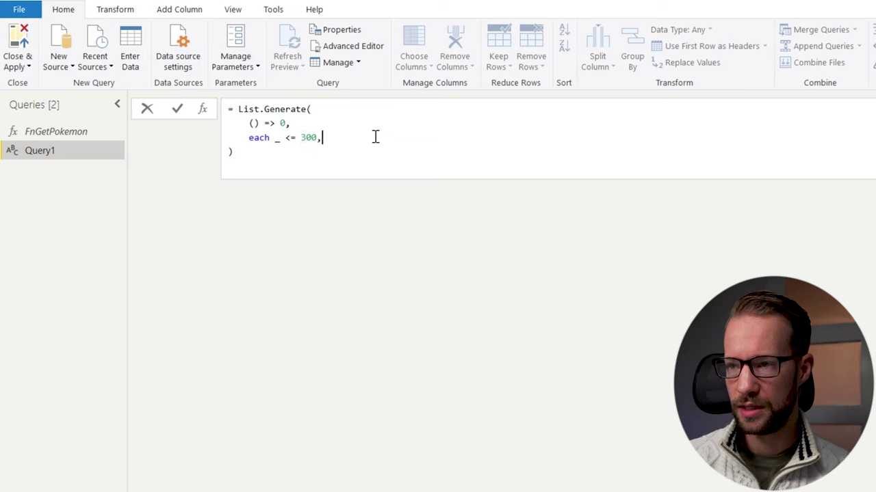
pyautogui.press('Return')
pyautogui.write('each _')
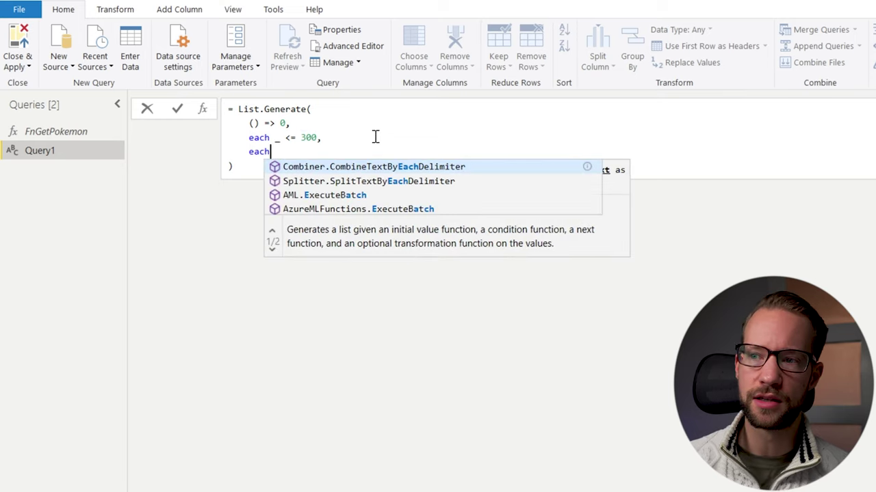